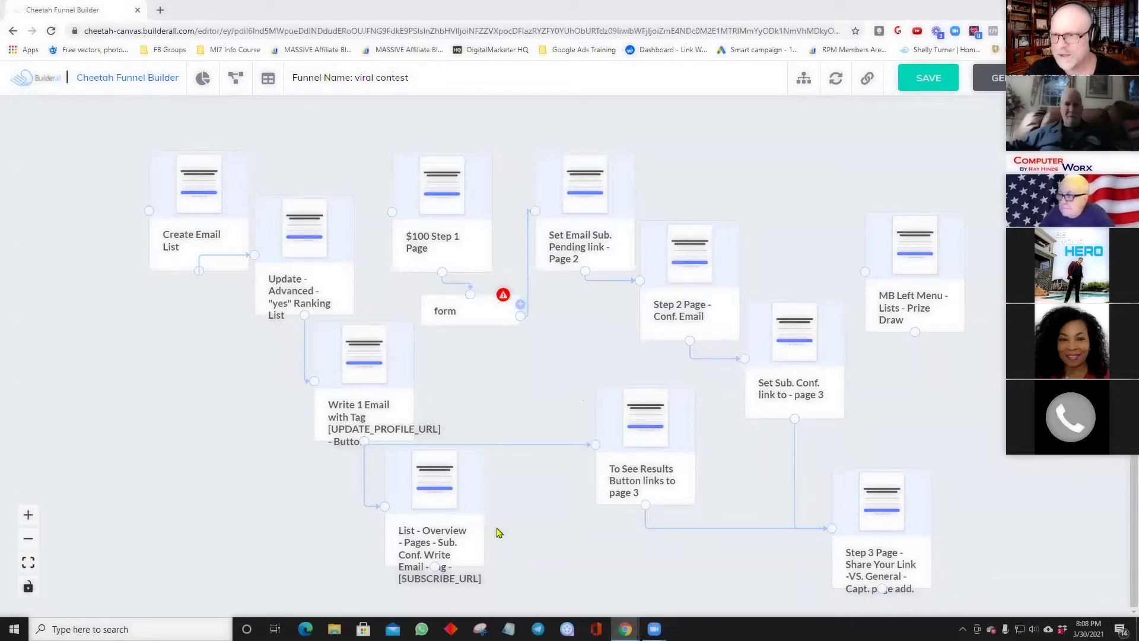
Fit the whole viral contest funnel map on the canvas to review its sequence of steps.
scroll(497, 532, down, 1)
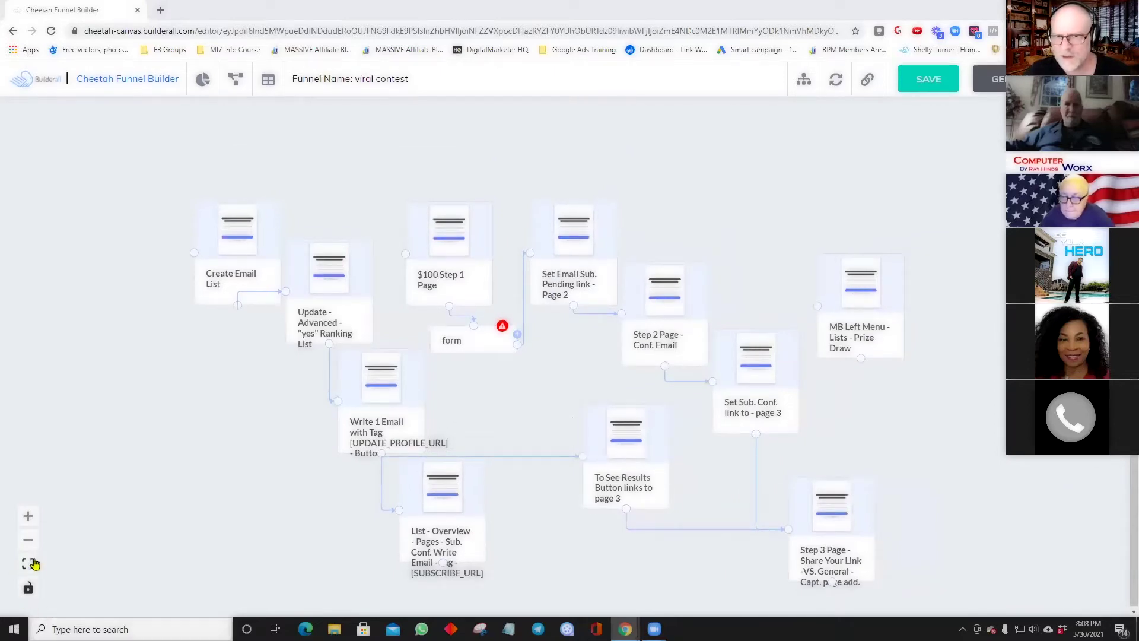
click(29, 525)
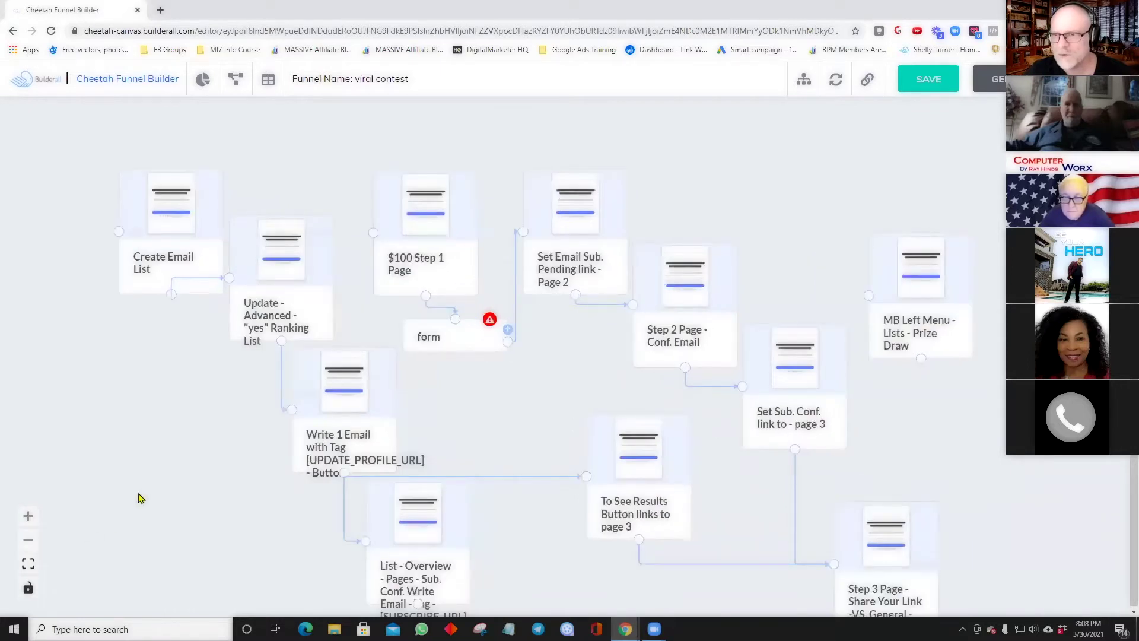
drag(142, 495, 131, 446)
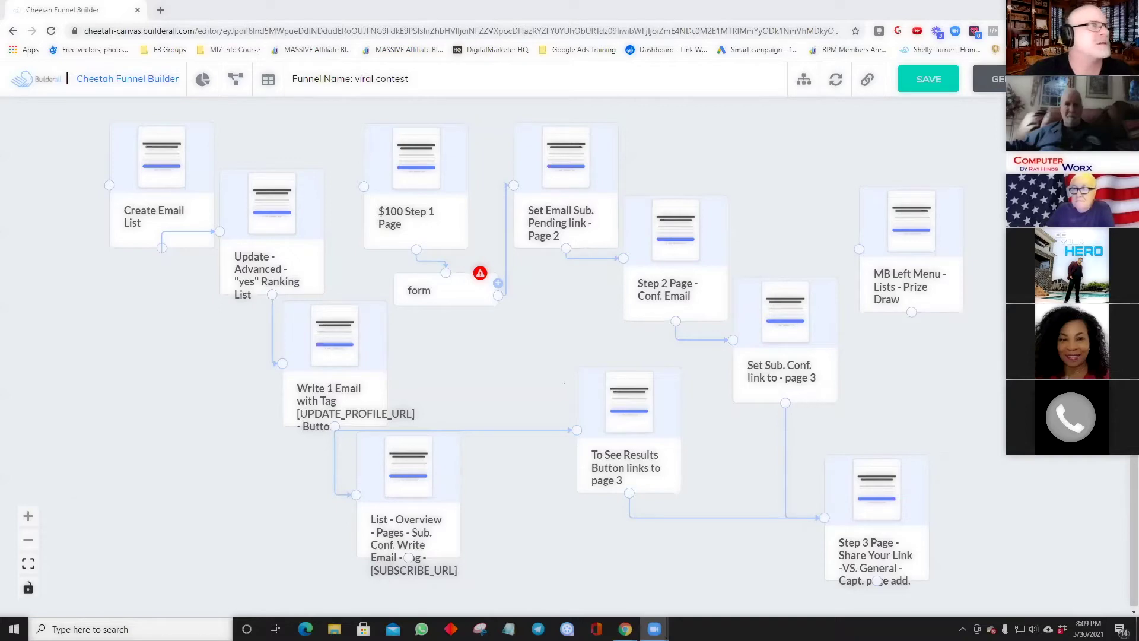
Switch to MailingBoss and open the page showing all mailing lists.
click(1070, 10)
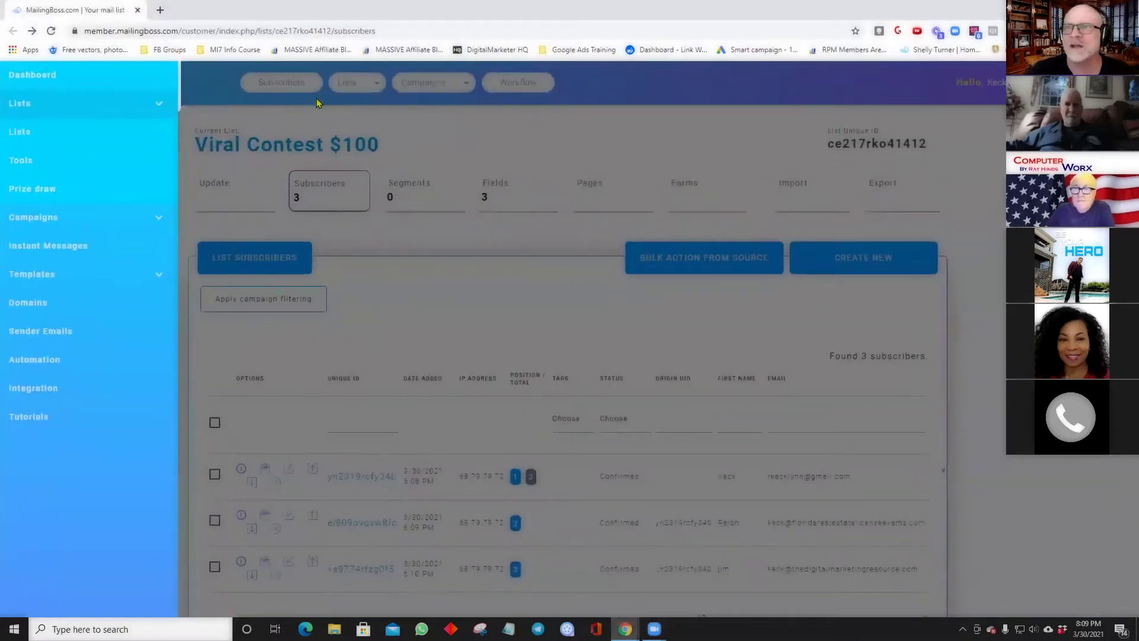
click(89, 110)
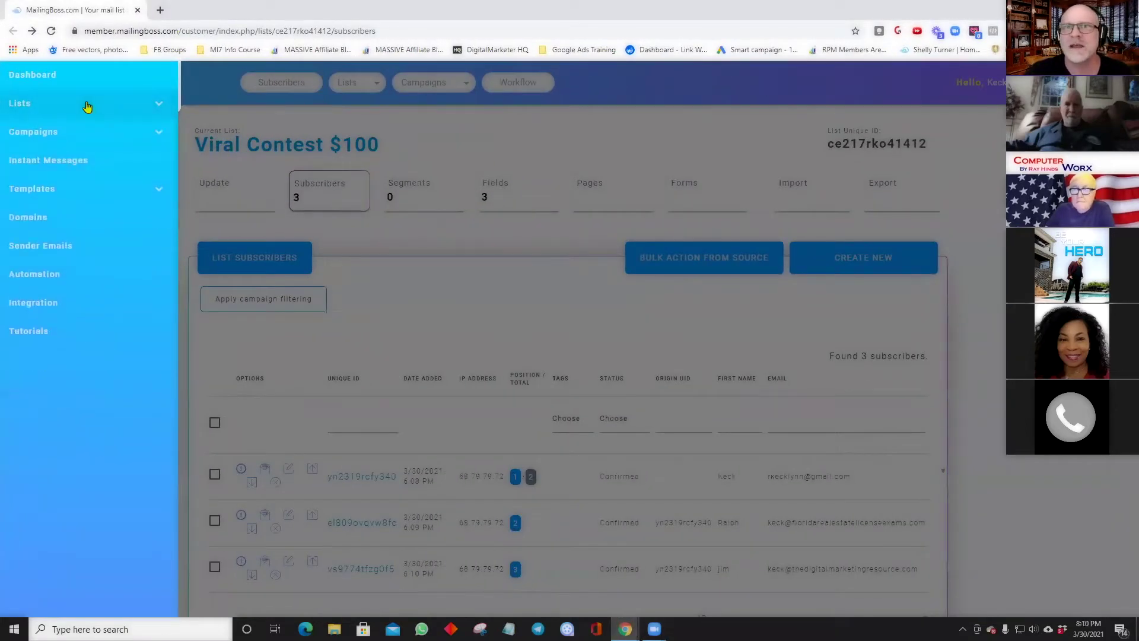
click(89, 110)
click(352, 83)
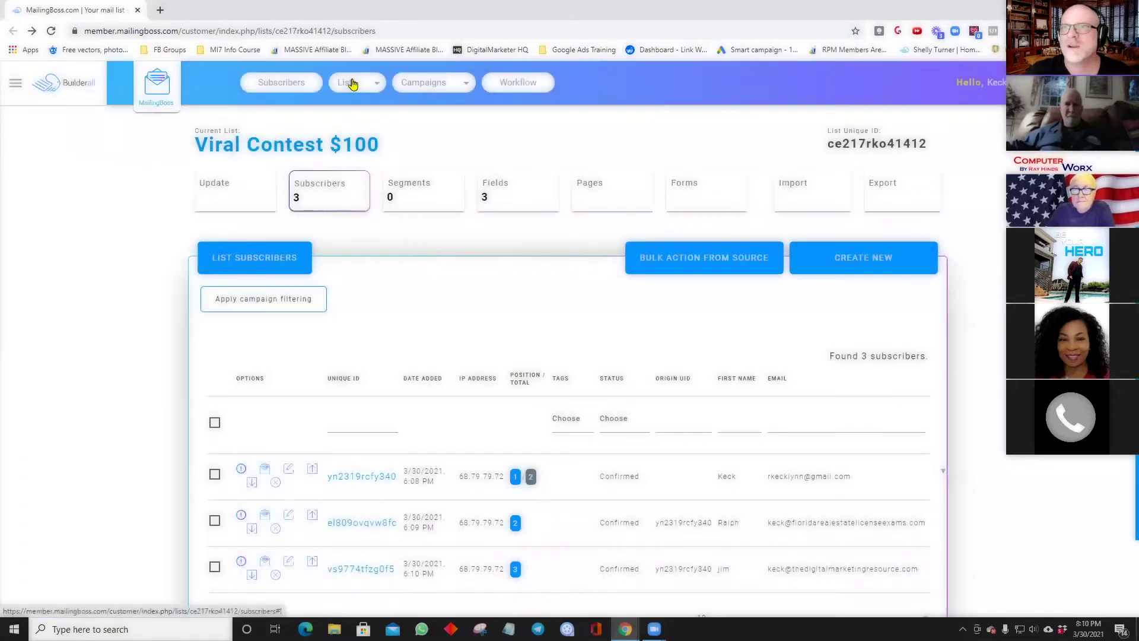
click(352, 87)
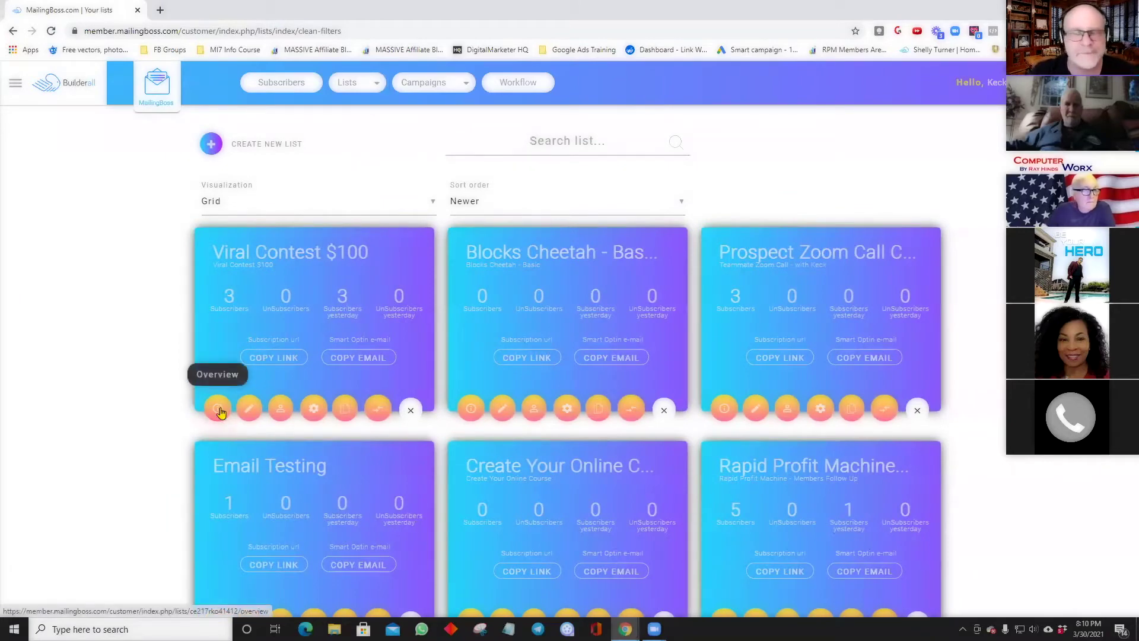
View the blank form for creating a new mailing list and return to the lists page.
click(210, 145)
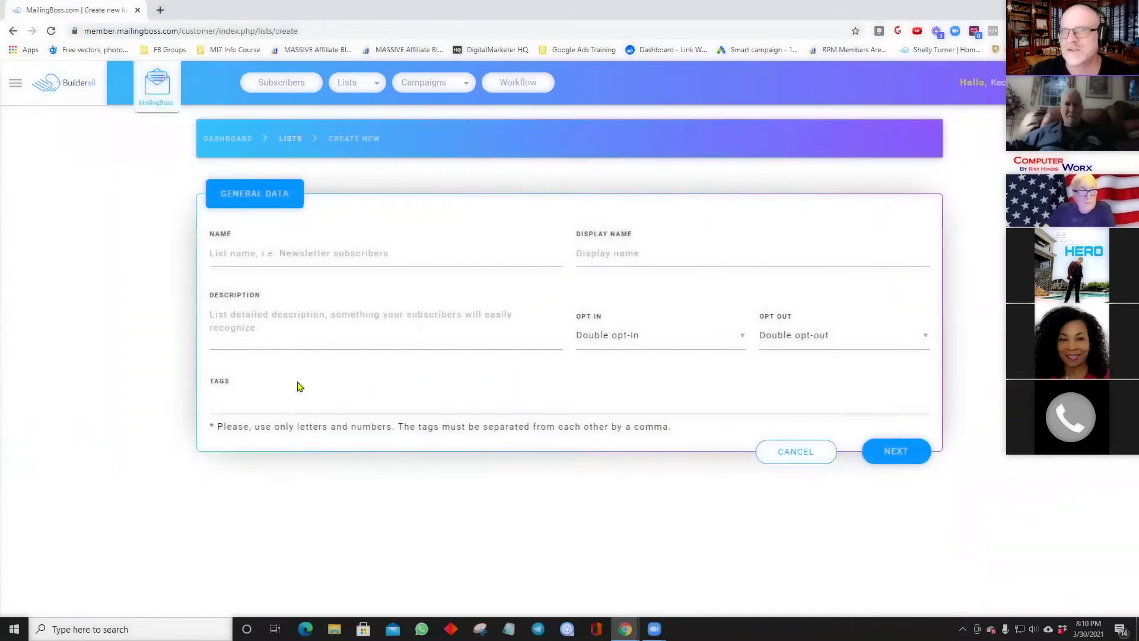
click(14, 33)
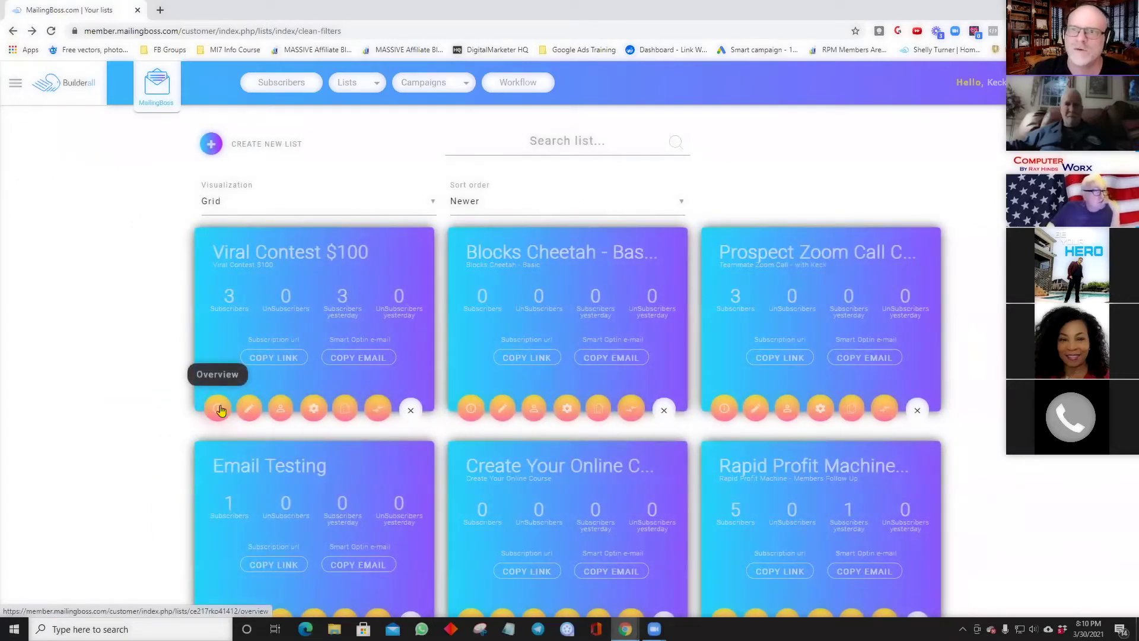
Open the Viral Contest $100 list's overview and examine the fields defined for its subscribers.
click(218, 408)
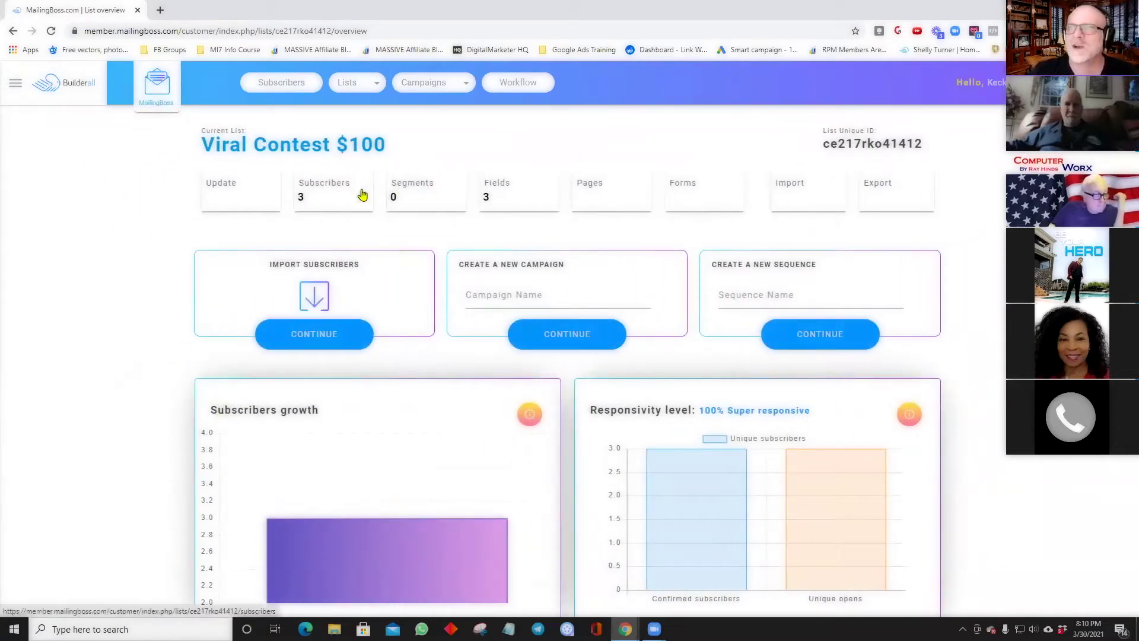
click(503, 201)
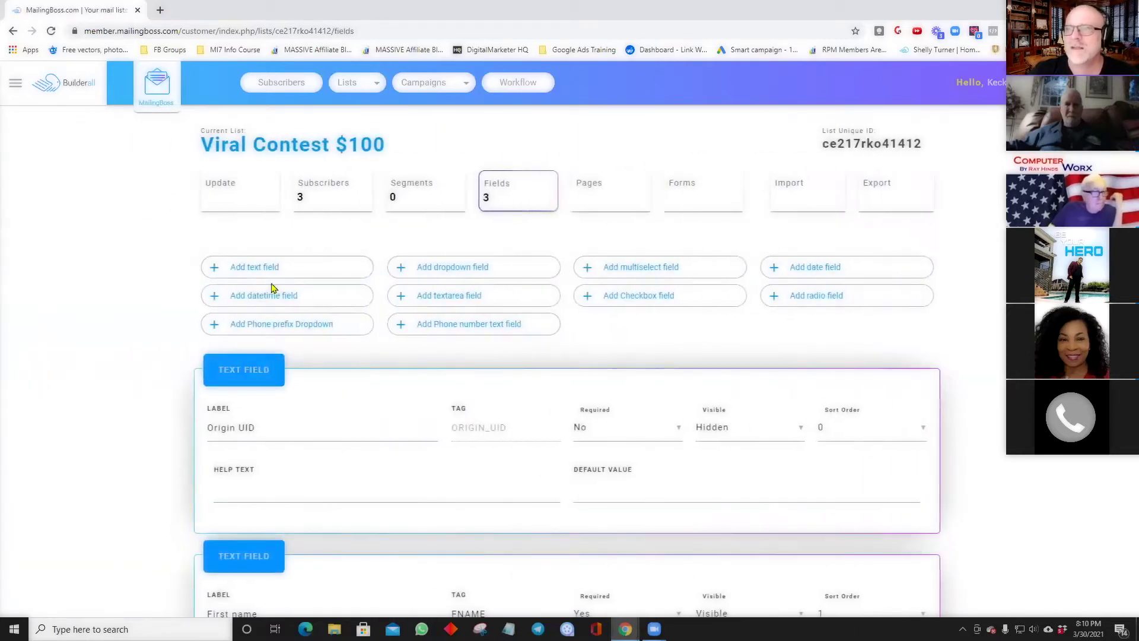
scroll(141, 309, down, 4)
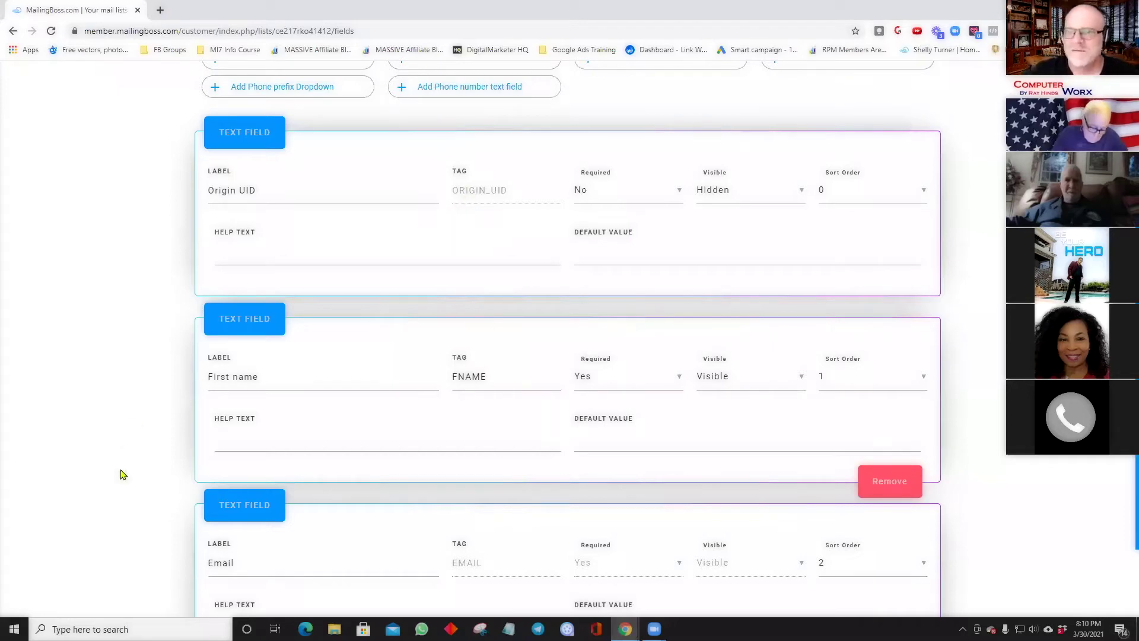
scroll(182, 468, down, 2)
scroll(182, 469, up, 3)
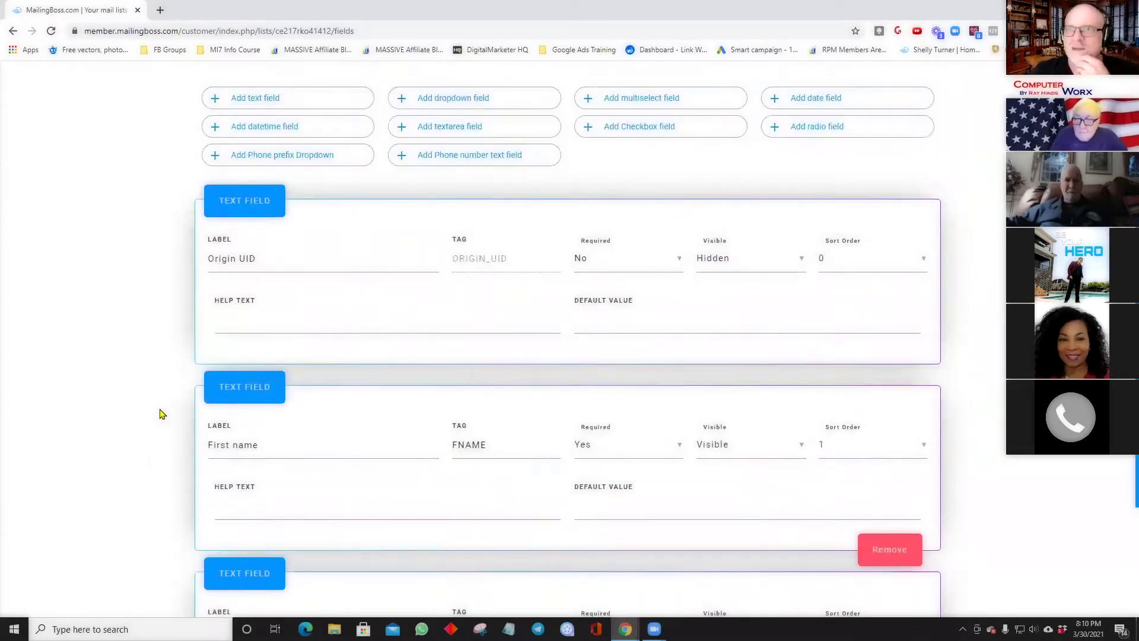
scroll(161, 414, down, 3)
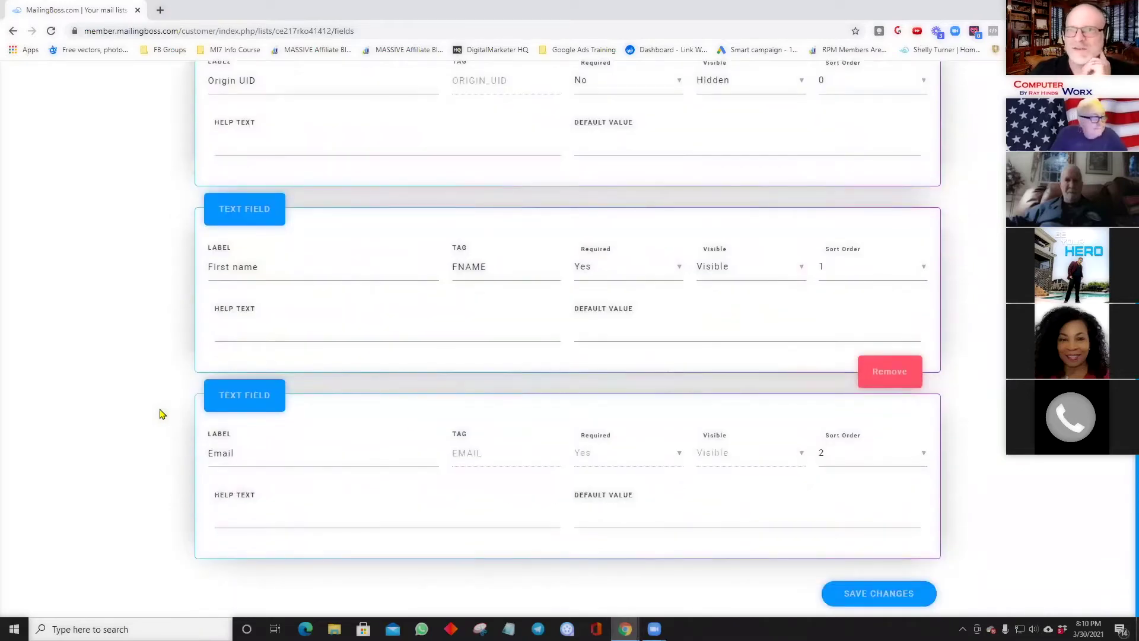
scroll(160, 385, up, 4)
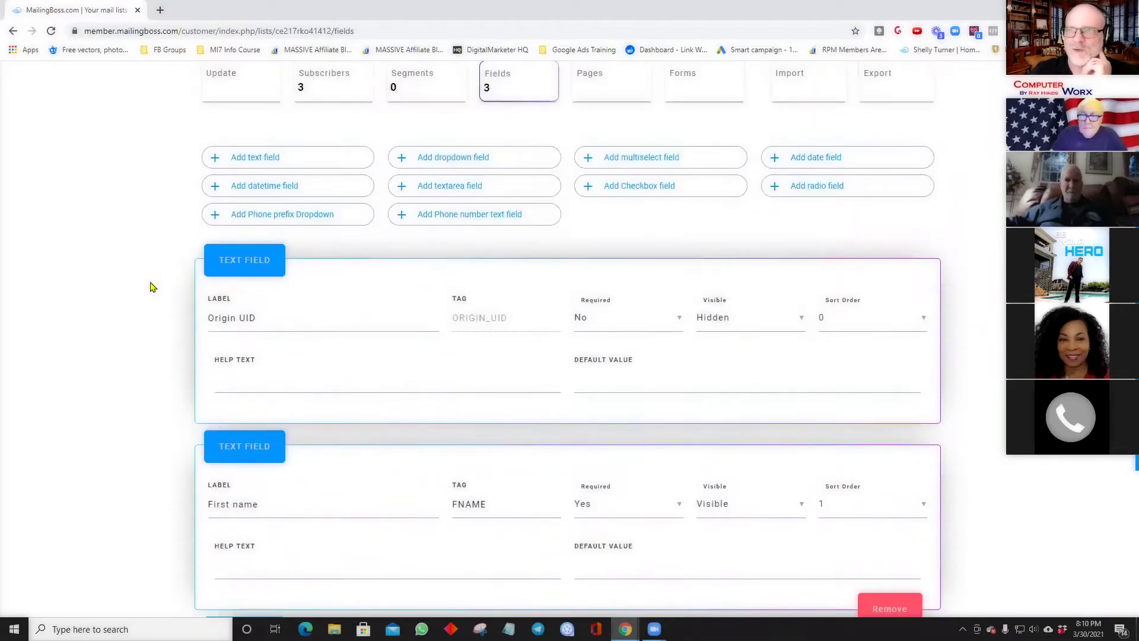
scroll(165, 303, up, 2)
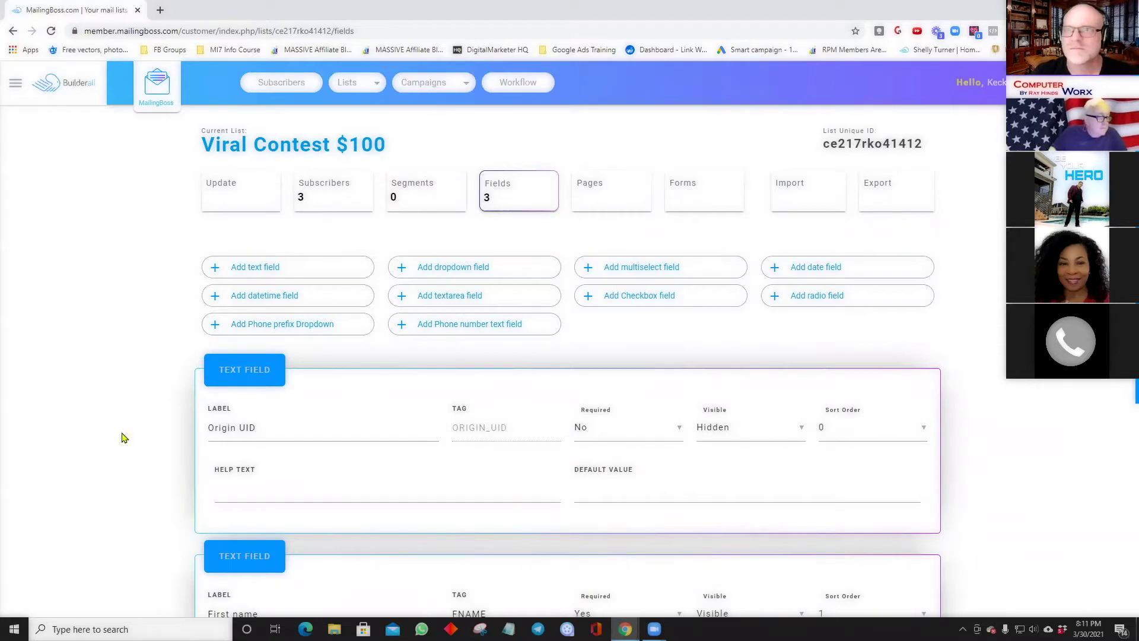
scroll(118, 424, down, 2)
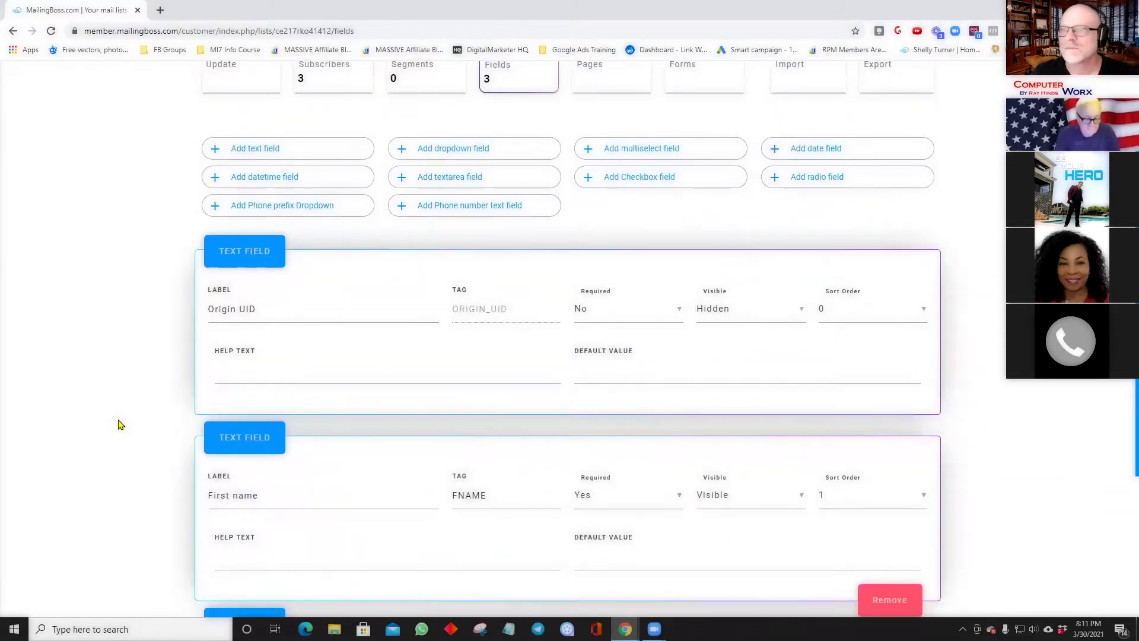
scroll(118, 424, up, 2)
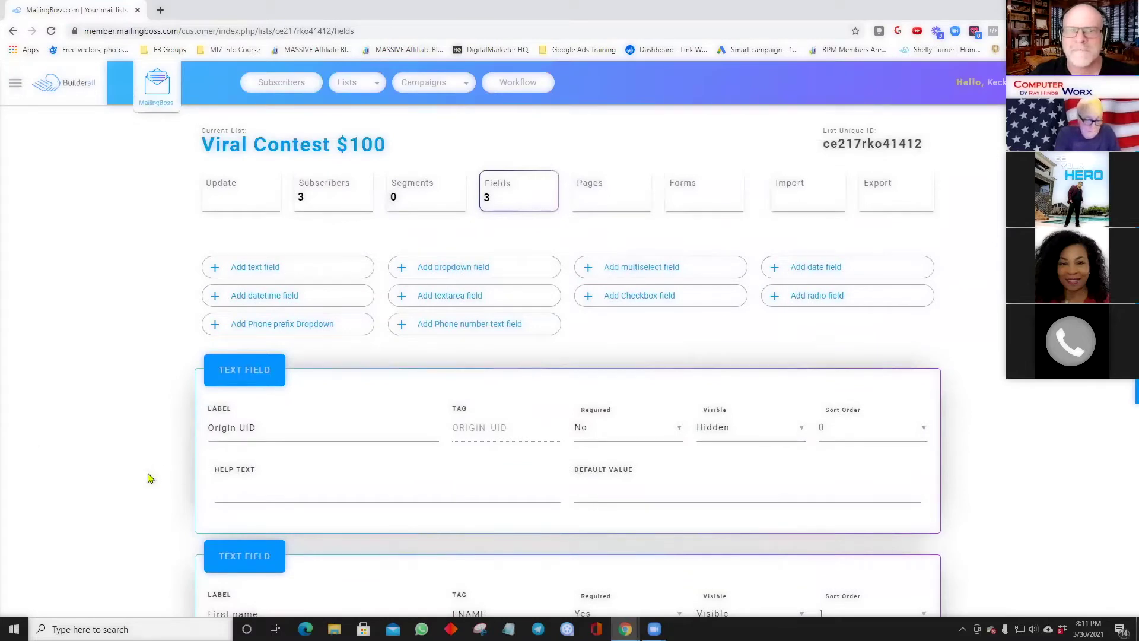
scroll(118, 445, down, 2)
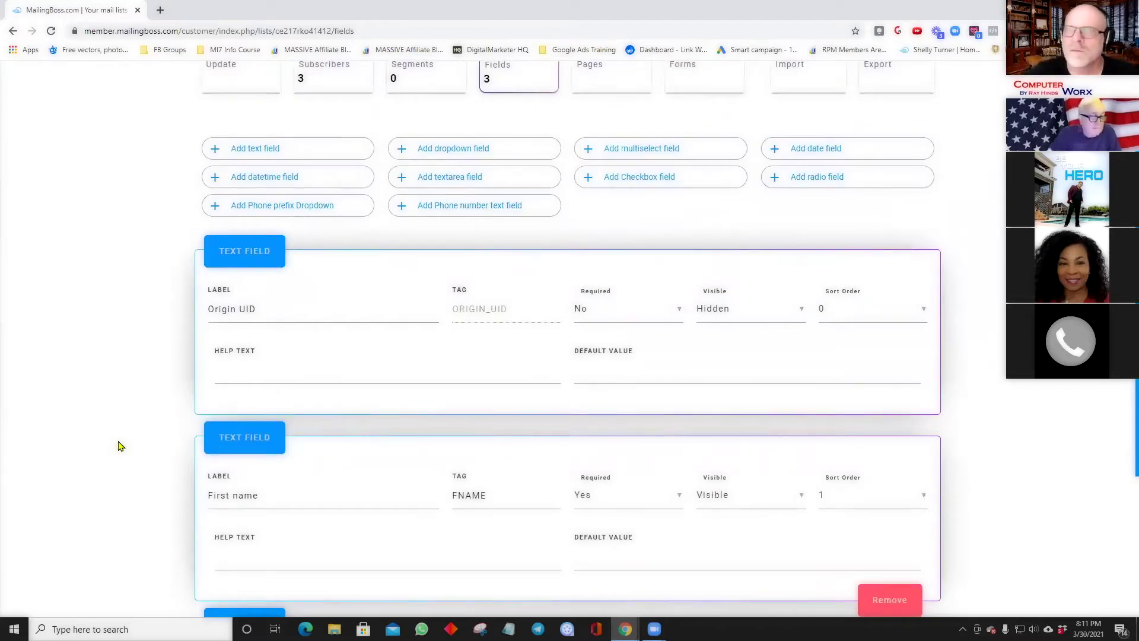
scroll(158, 314, up, 2)
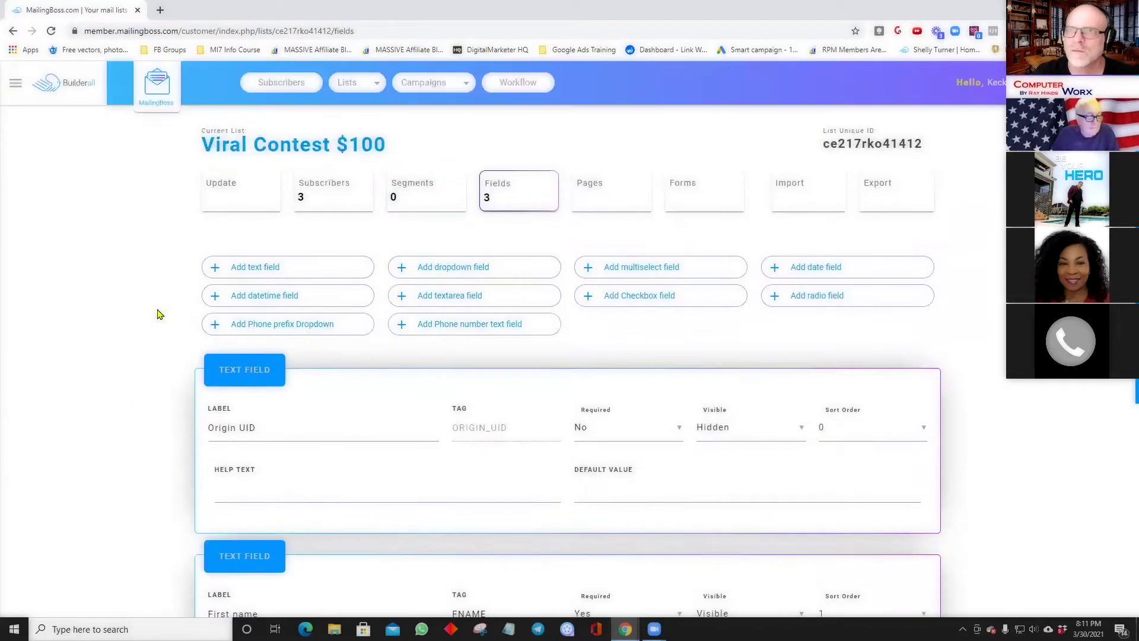
Open the Viral Contest $100 list's update settings and examine its general data and advanced options.
click(244, 201)
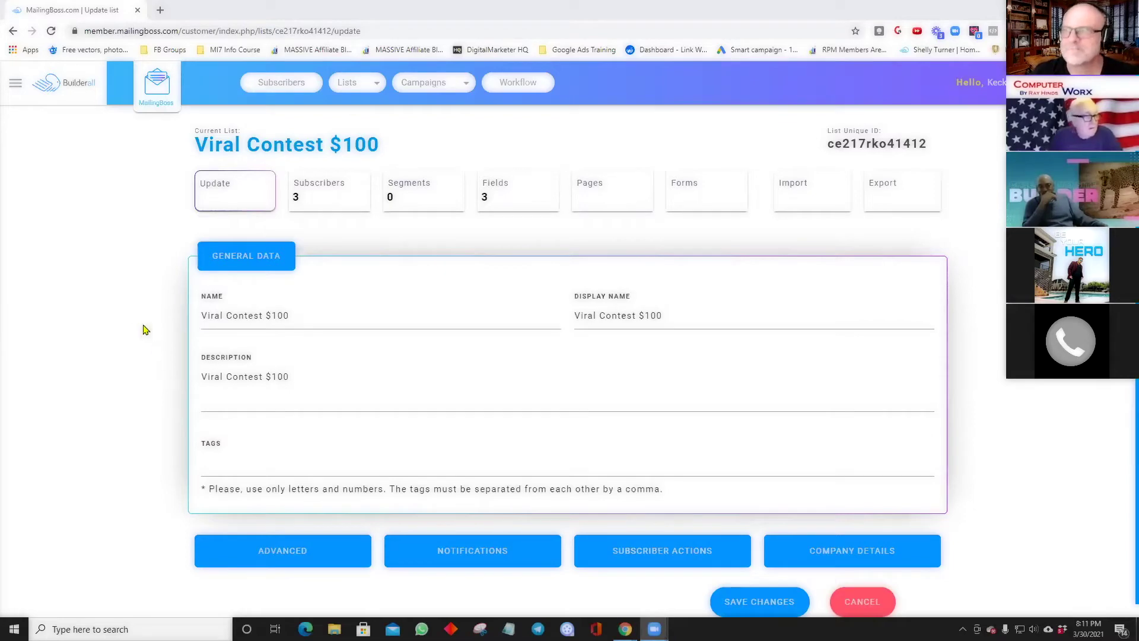
scroll(145, 330, down, 1)
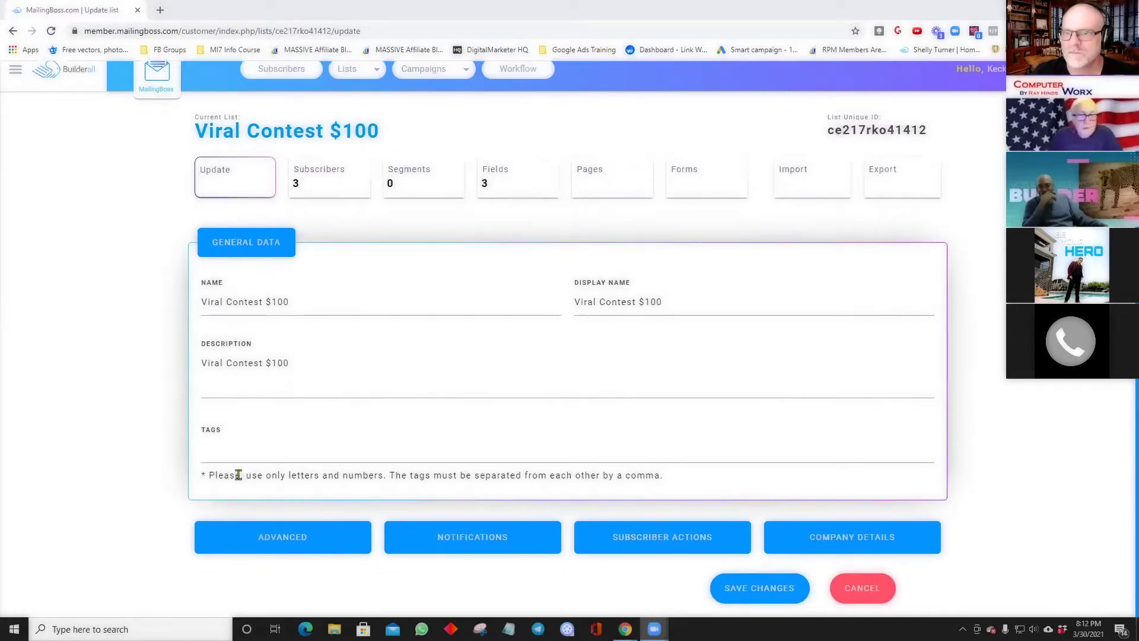
click(237, 536)
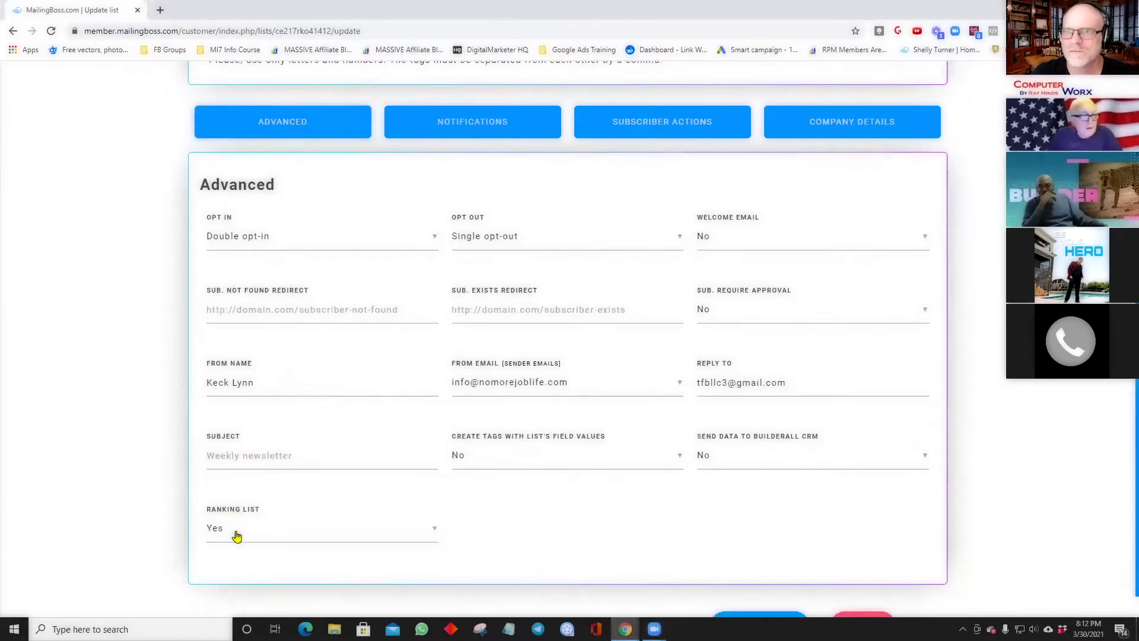
scroll(237, 537, down, 1)
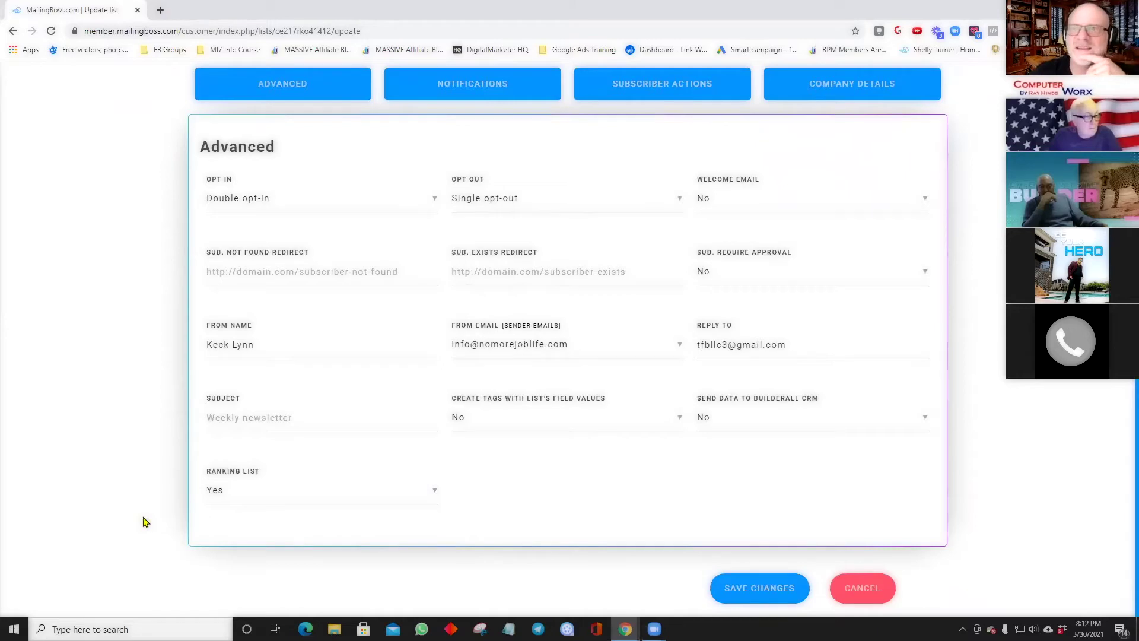
scroll(173, 480, up, 8)
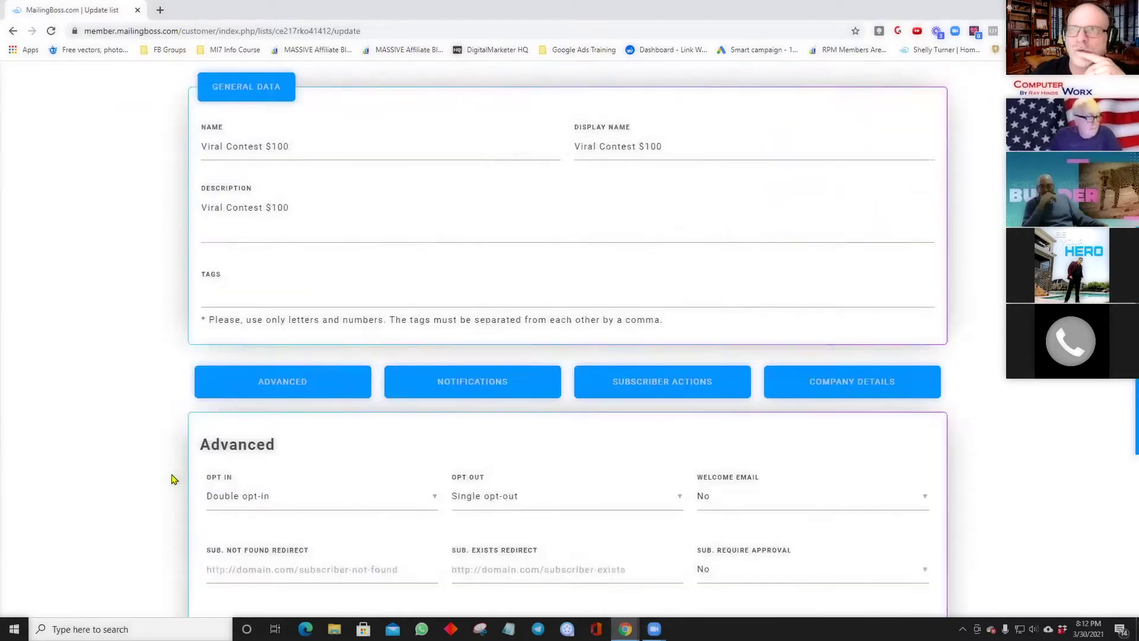
scroll(172, 479, down, 8)
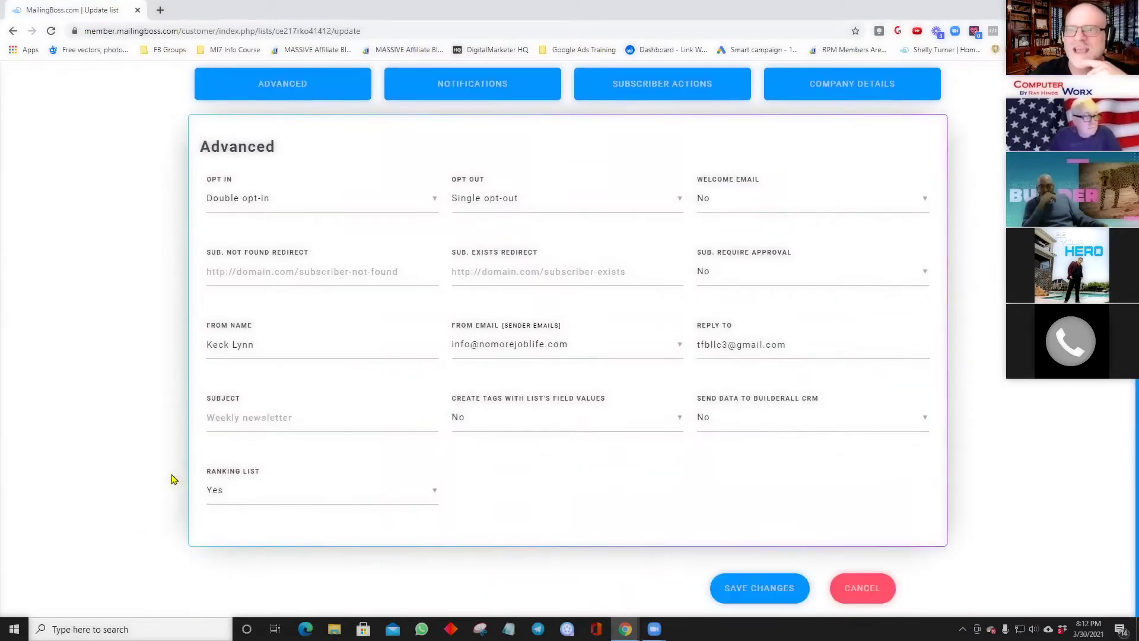
scroll(173, 479, up, 8)
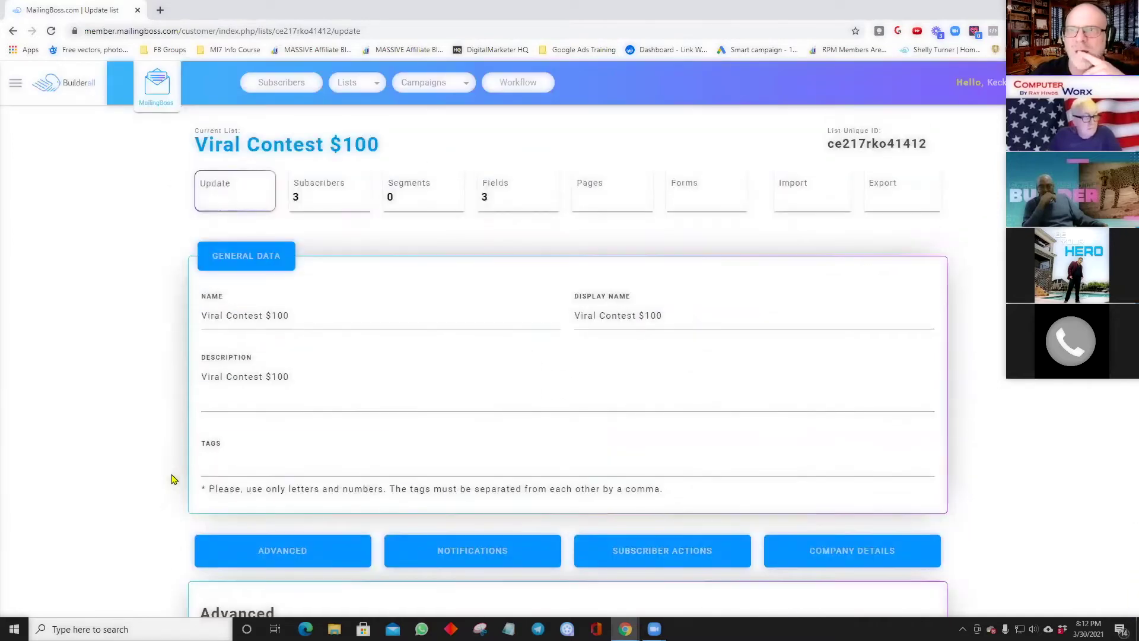
scroll(173, 480, down, 8)
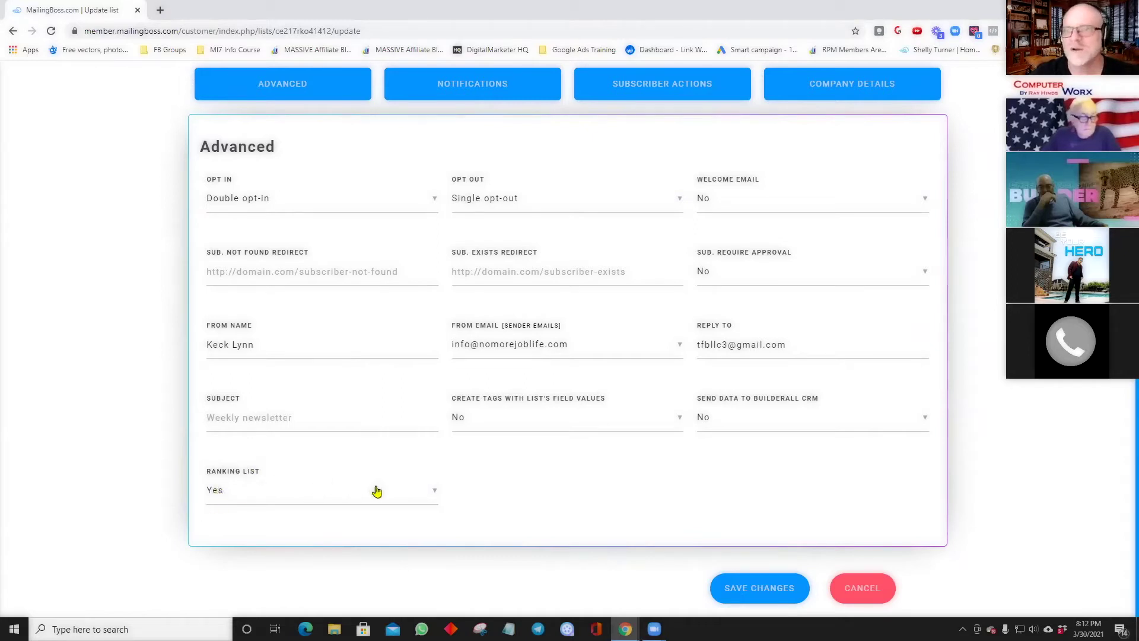
Choose Yes for the Ranking List option in the list's advanced settings.
click(434, 494)
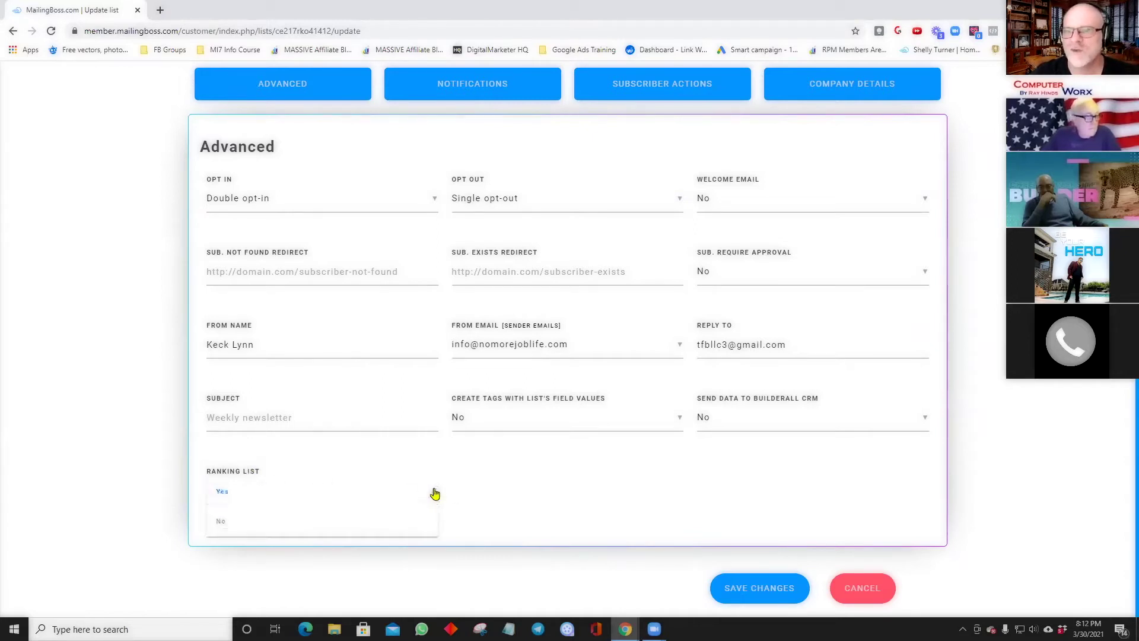
click(302, 497)
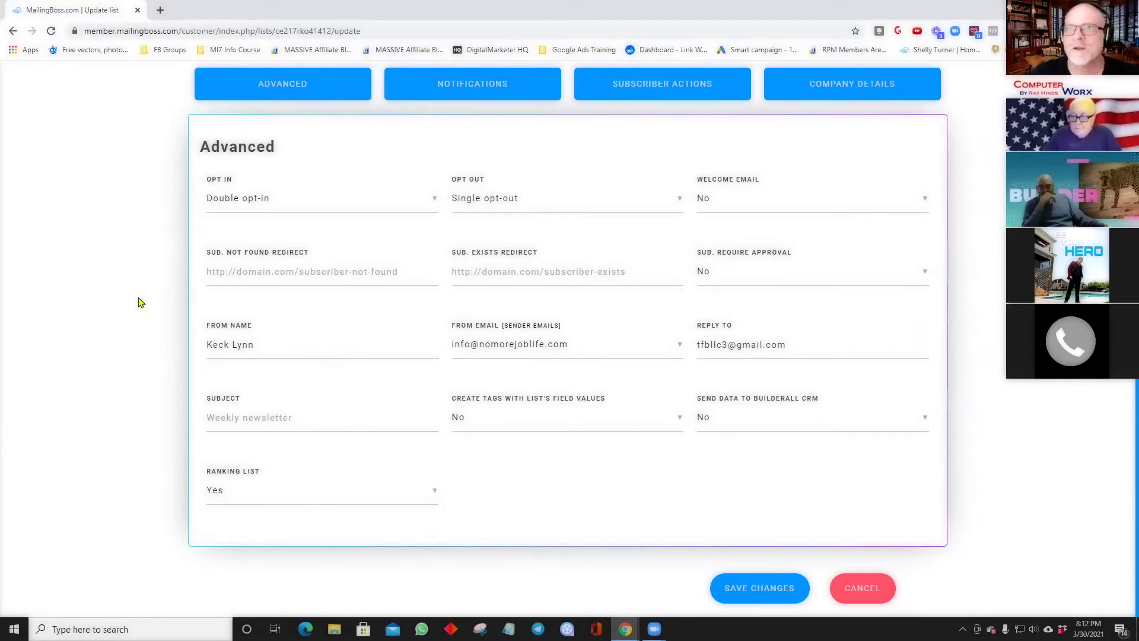
scroll(149, 258, up, 4)
scroll(148, 259, up, 3)
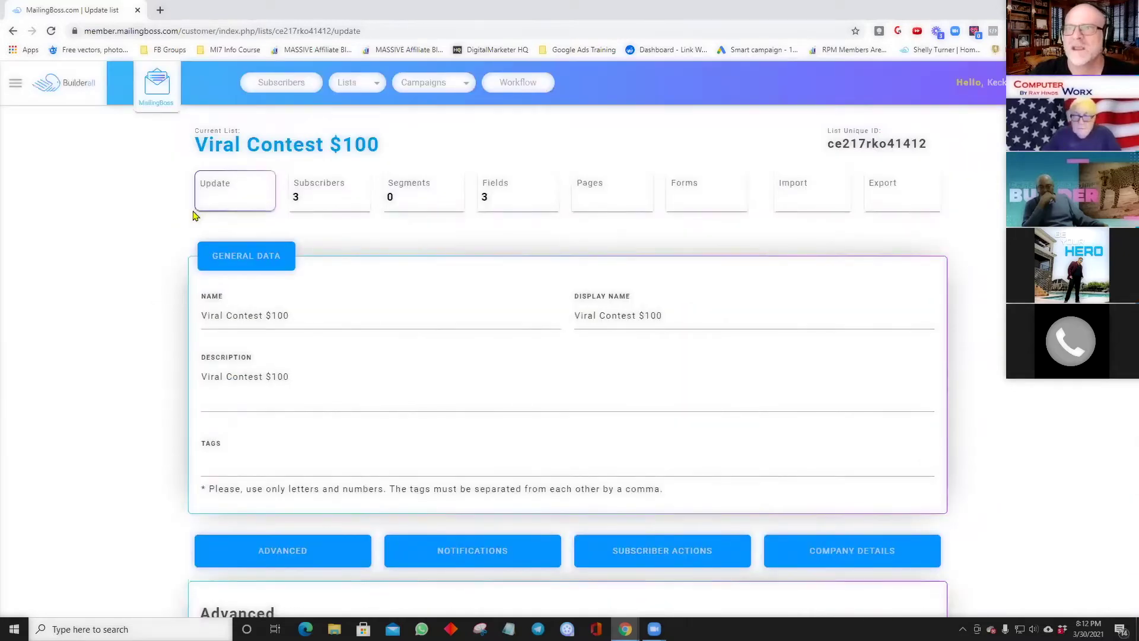
Review the list's Origin UID, First name and Email fields again, and switch back to the Cheetah Funnel Builder map.
click(490, 197)
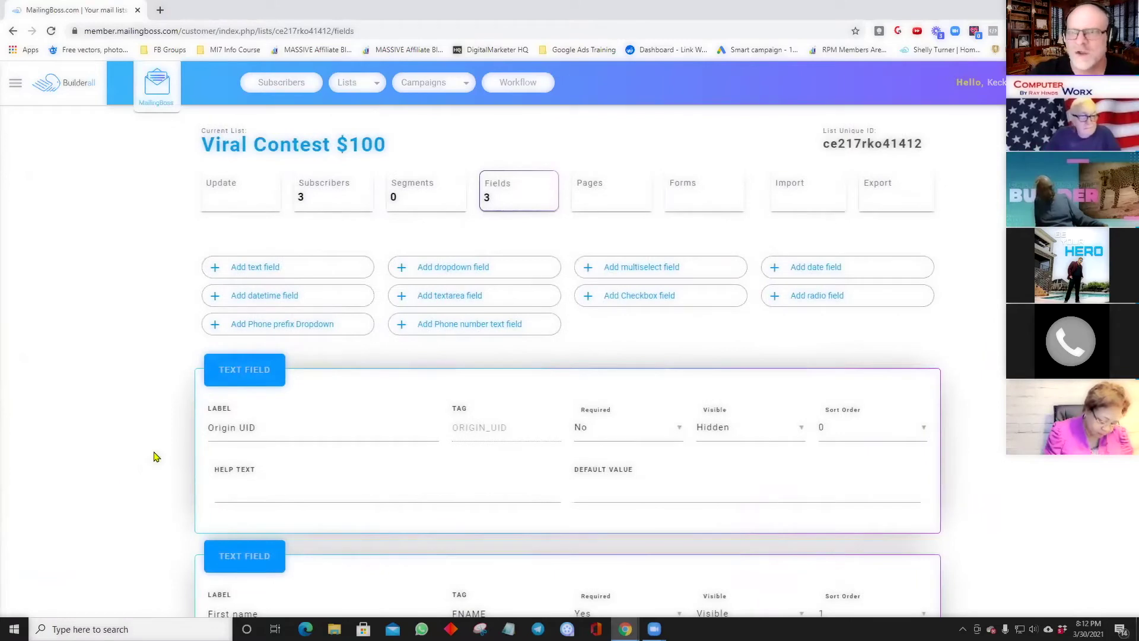
scroll(168, 439, down, 4)
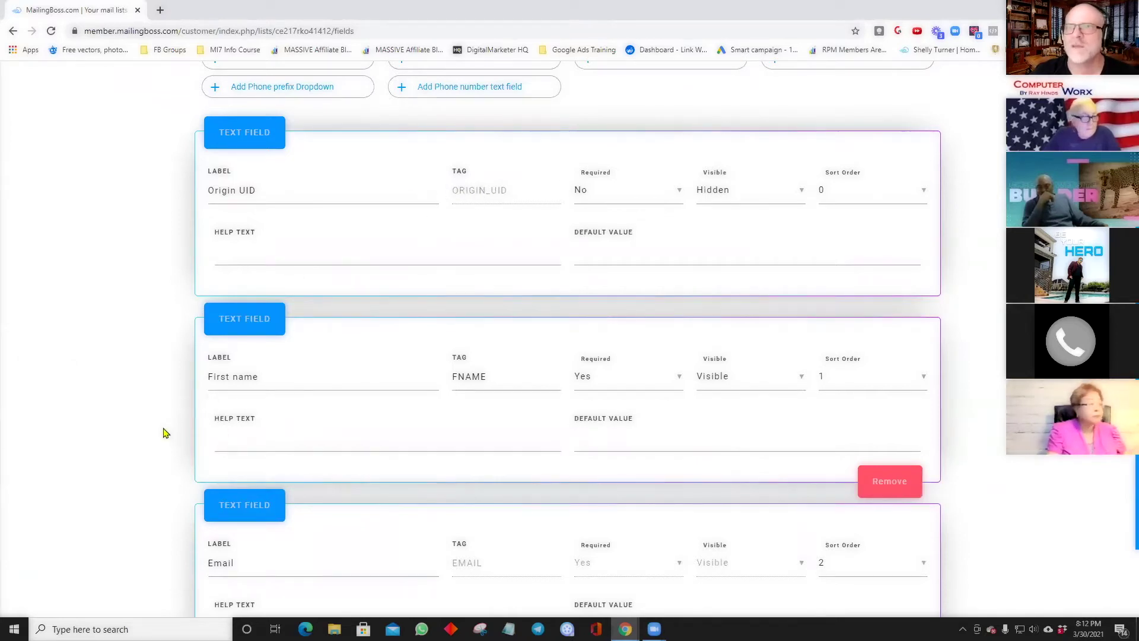
scroll(163, 432, down, 2)
scroll(164, 433, up, 6)
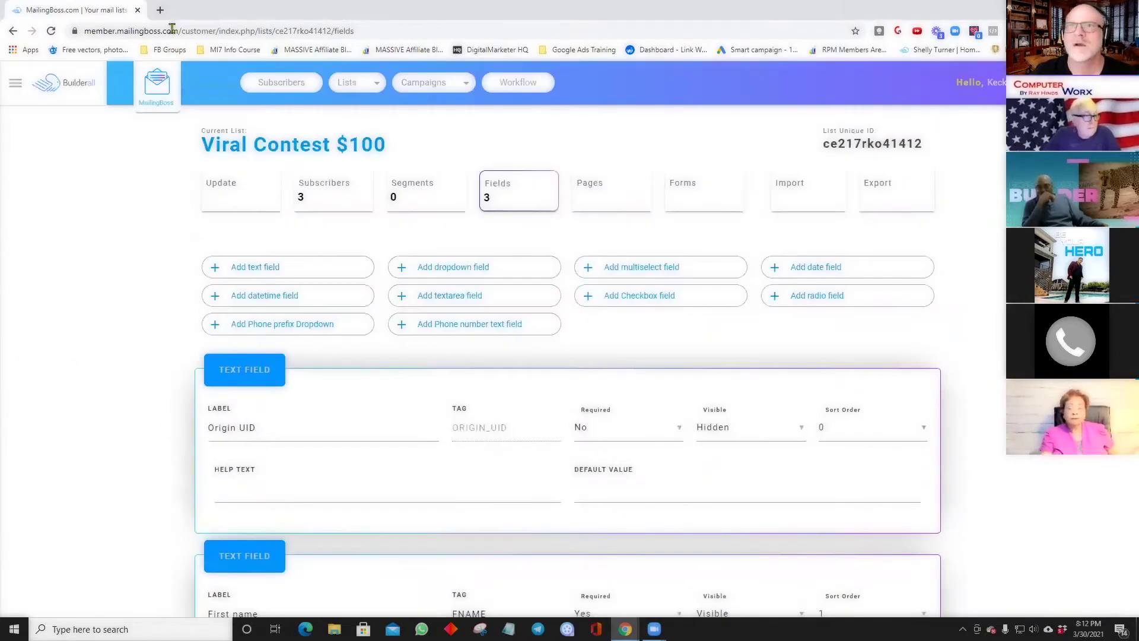
key(alt+Tab)
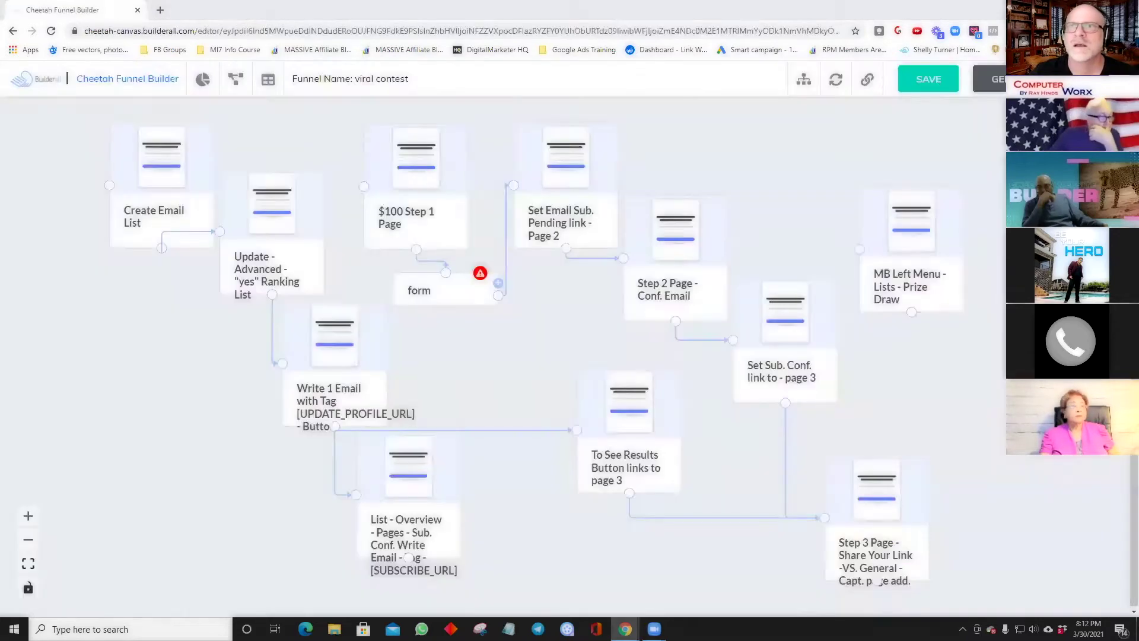
Switch to MailingBoss and open the Viral Contest SEQ #2 campaign's overview from the campaigns list to examine its sending statistics.
key(alt+Tab)
key(alt+Tab)
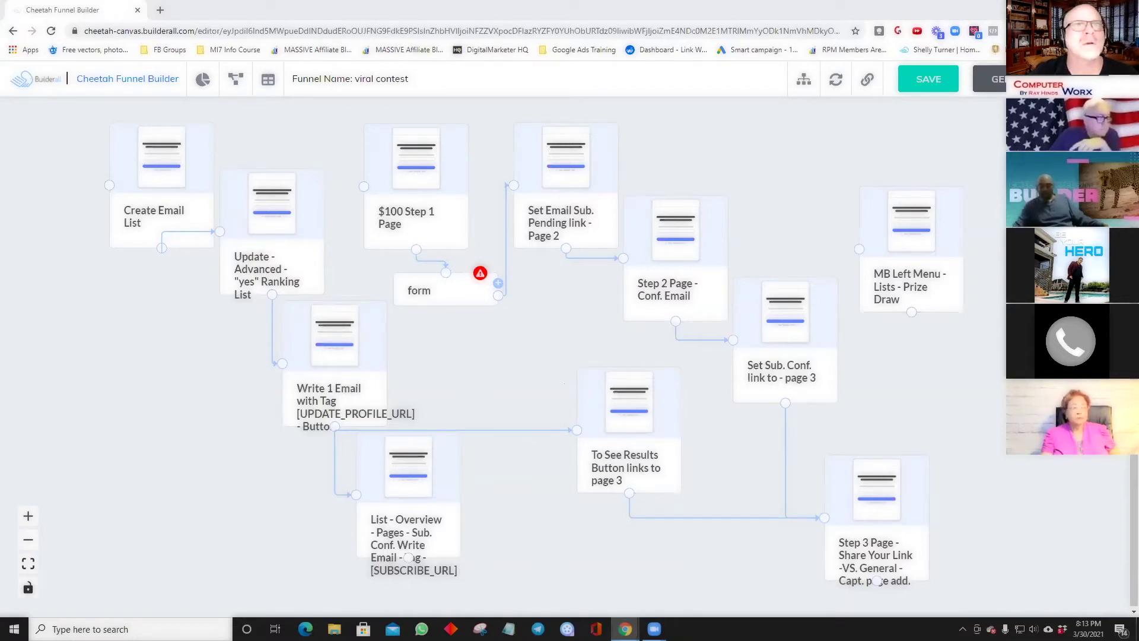
key(alt+Tab)
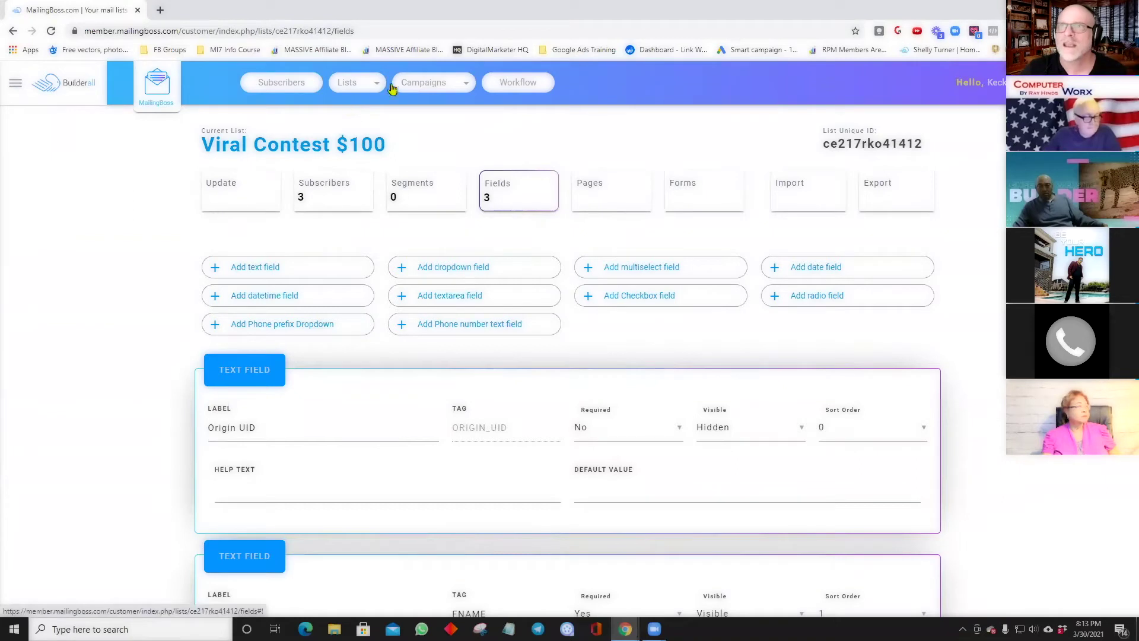
click(419, 89)
click(419, 89)
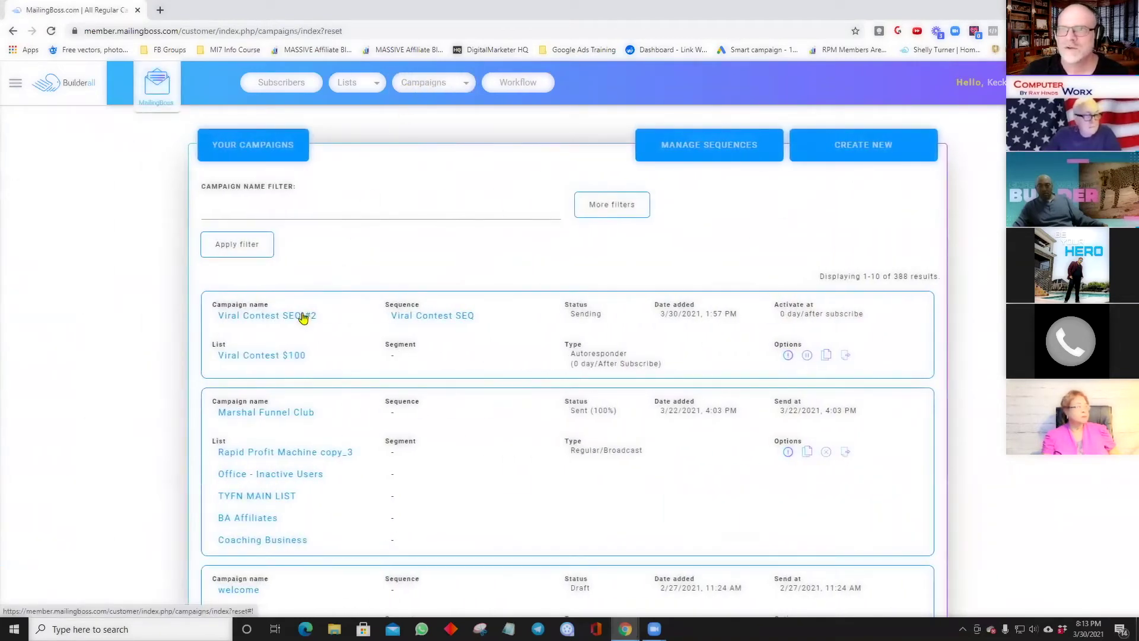
click(303, 320)
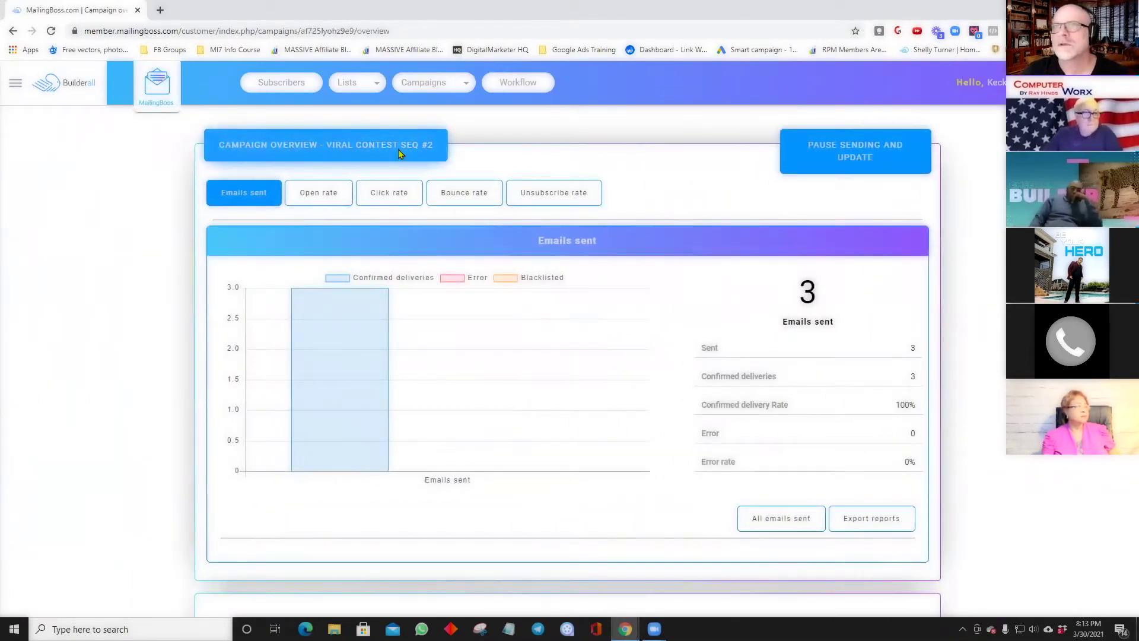
scroll(398, 152, down, 10)
scroll(398, 153, up, 10)
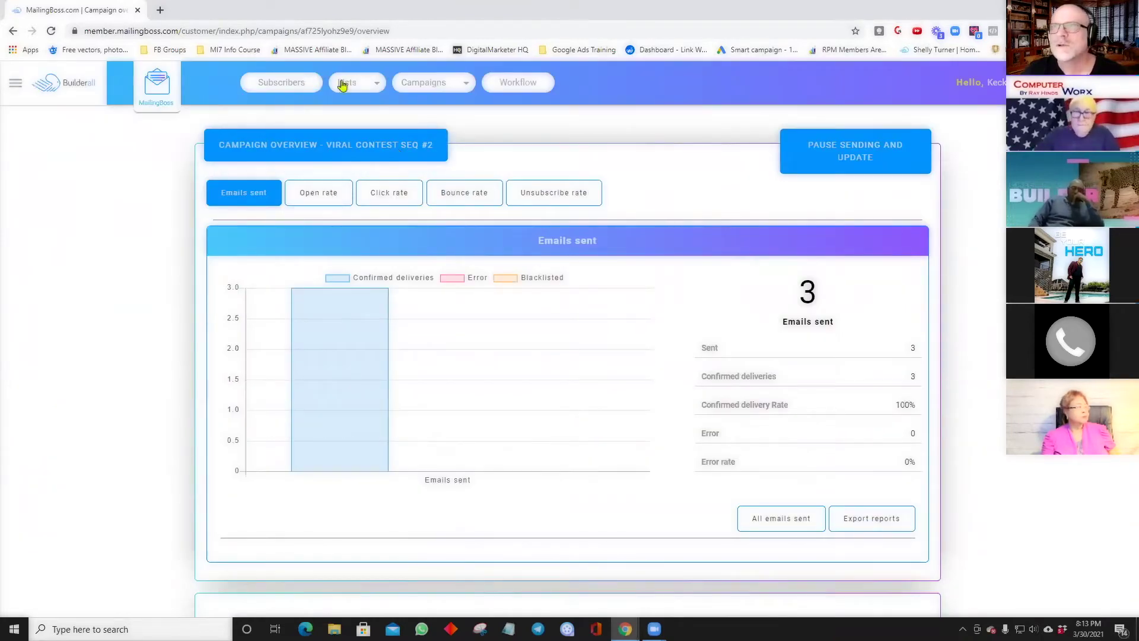
Return to the campaigns list, open the Viral Contest SEQ sequence and inspect the link settings of the email's Check Your Referrals button.
click(14, 30)
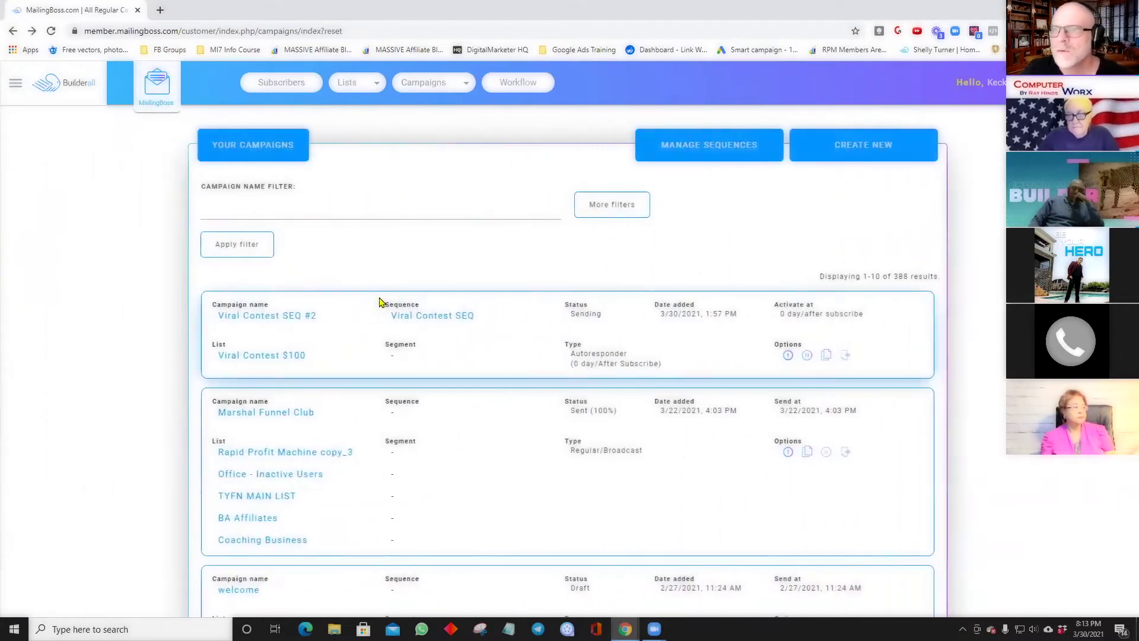
click(410, 318)
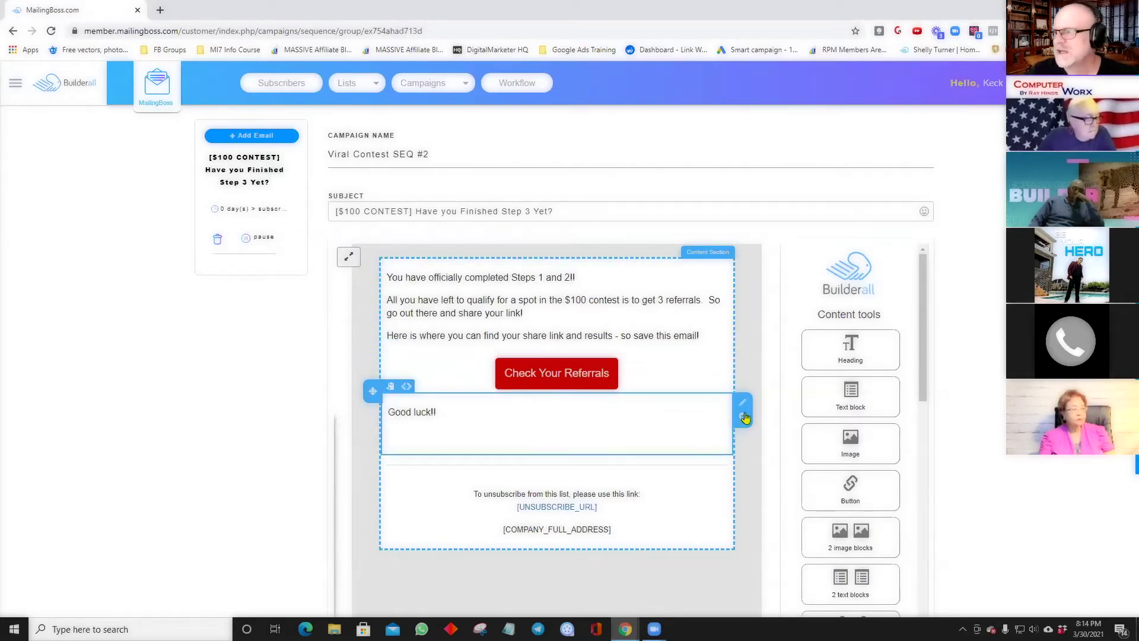
right_click(560, 374)
click(563, 375)
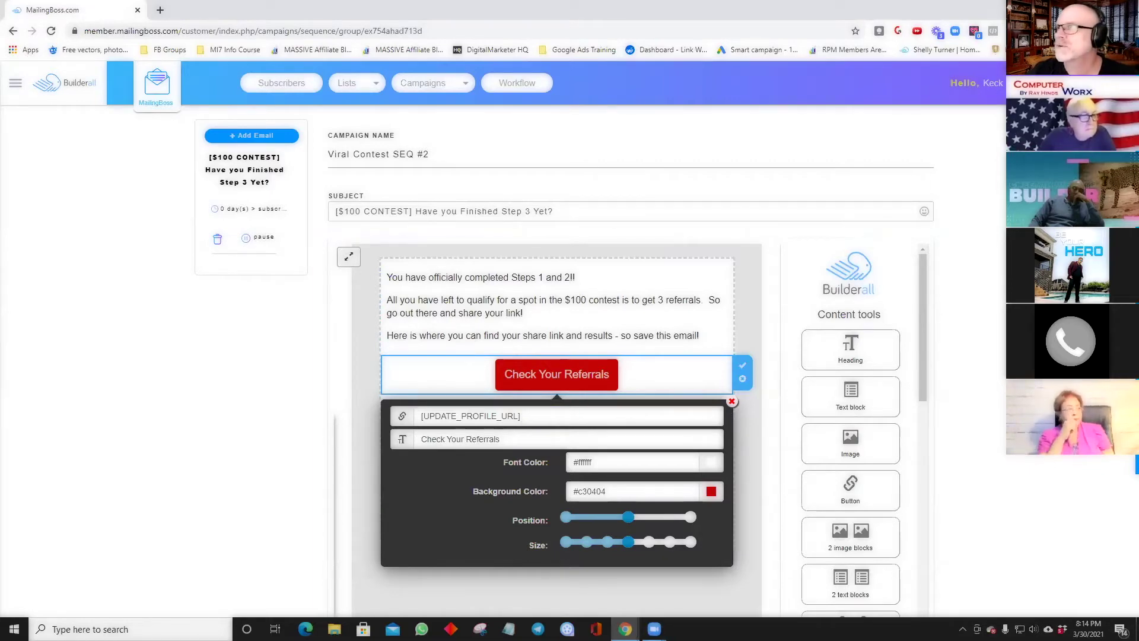
Compare the referral button's link tag with the funnel map in the other window, close the button settings and return to the map.
click(1098, 8)
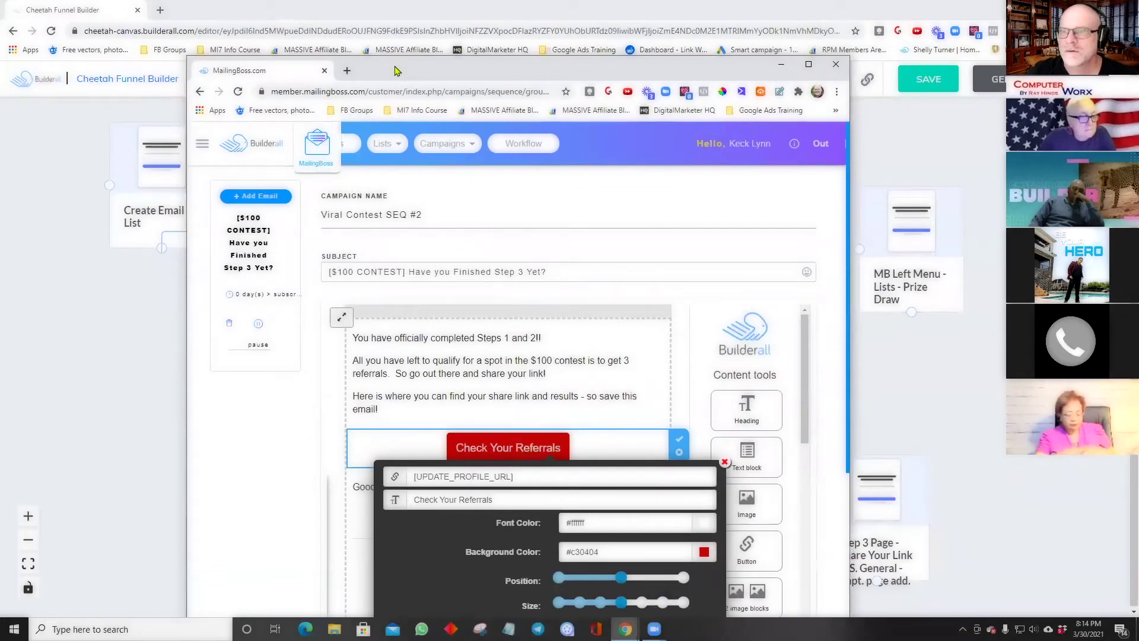
drag(391, 70, 714, 89)
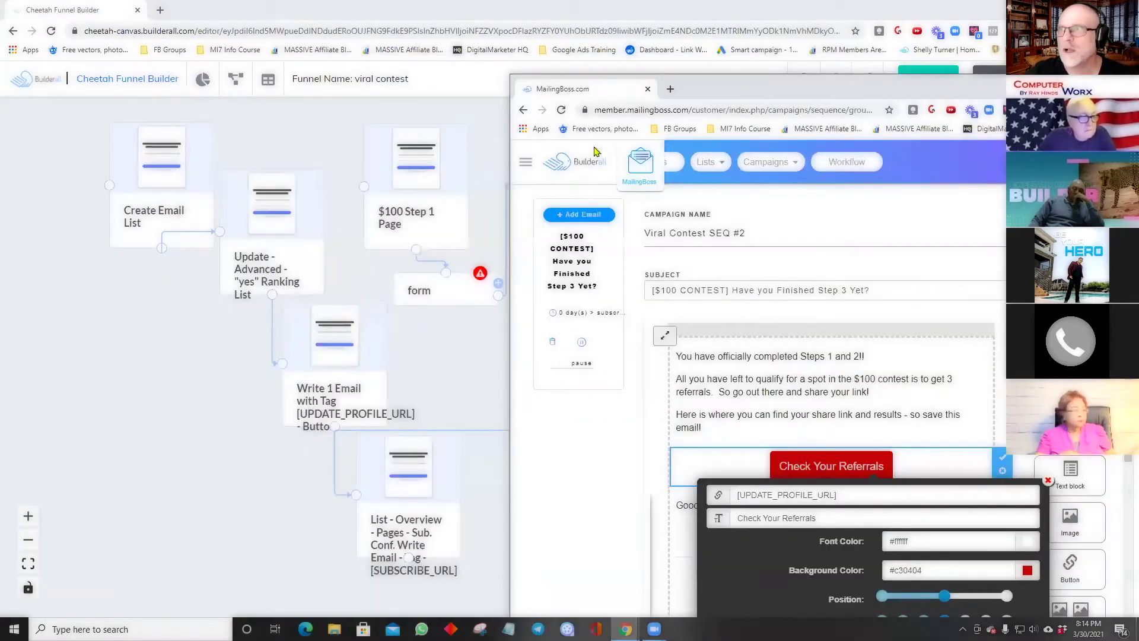
drag(717, 90, 463, 79)
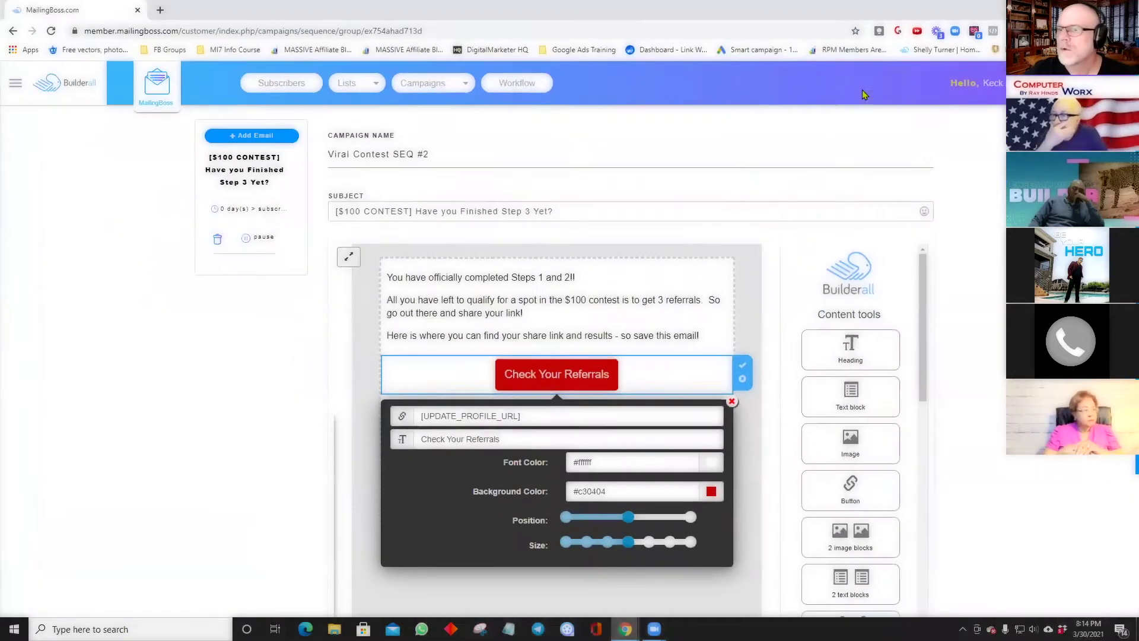
double_click(878, 70)
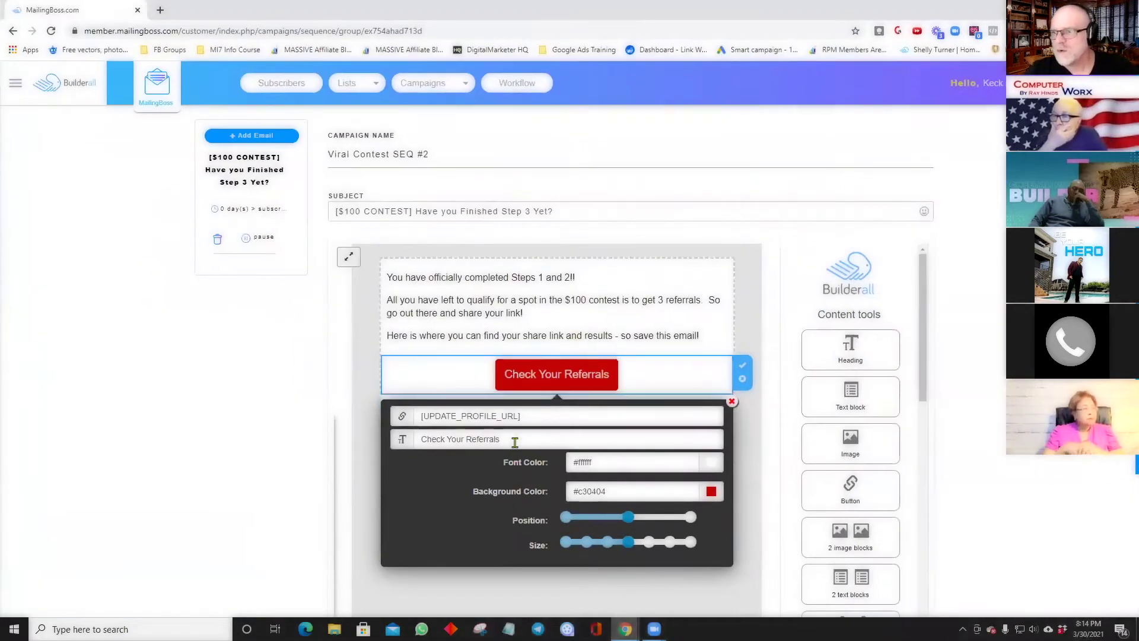
click(367, 503)
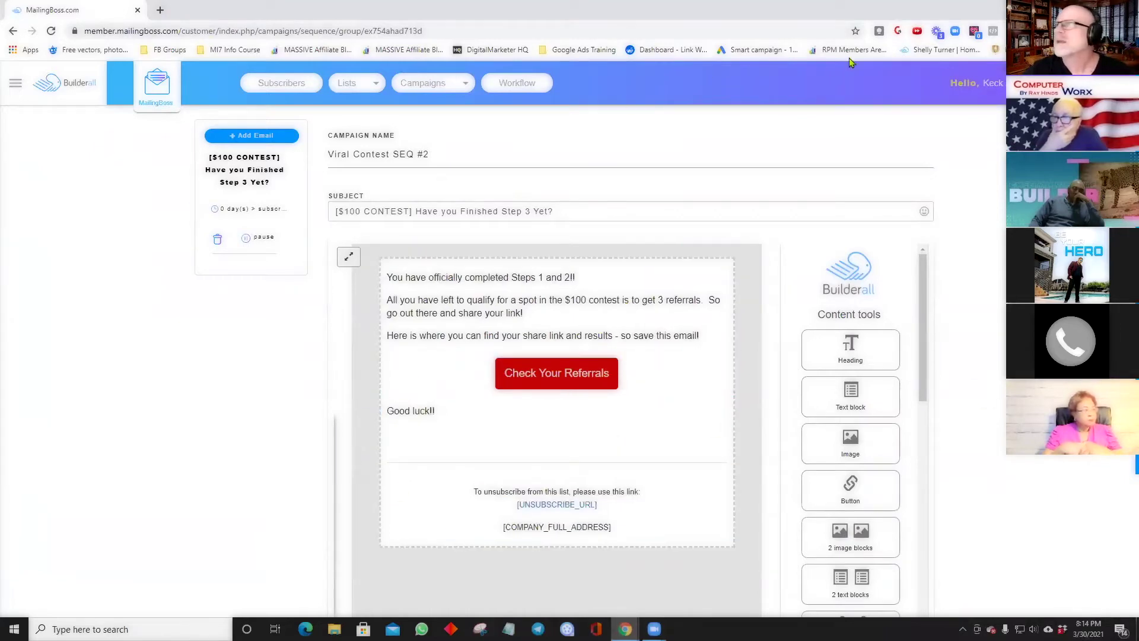
key(super+Down)
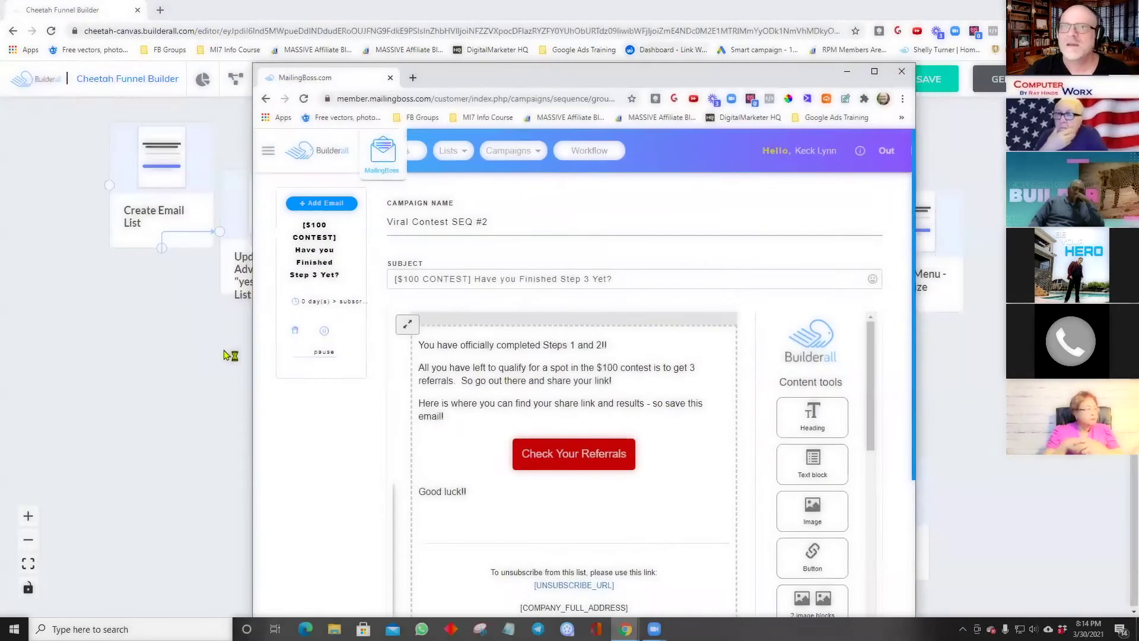
key(ctrl+w)
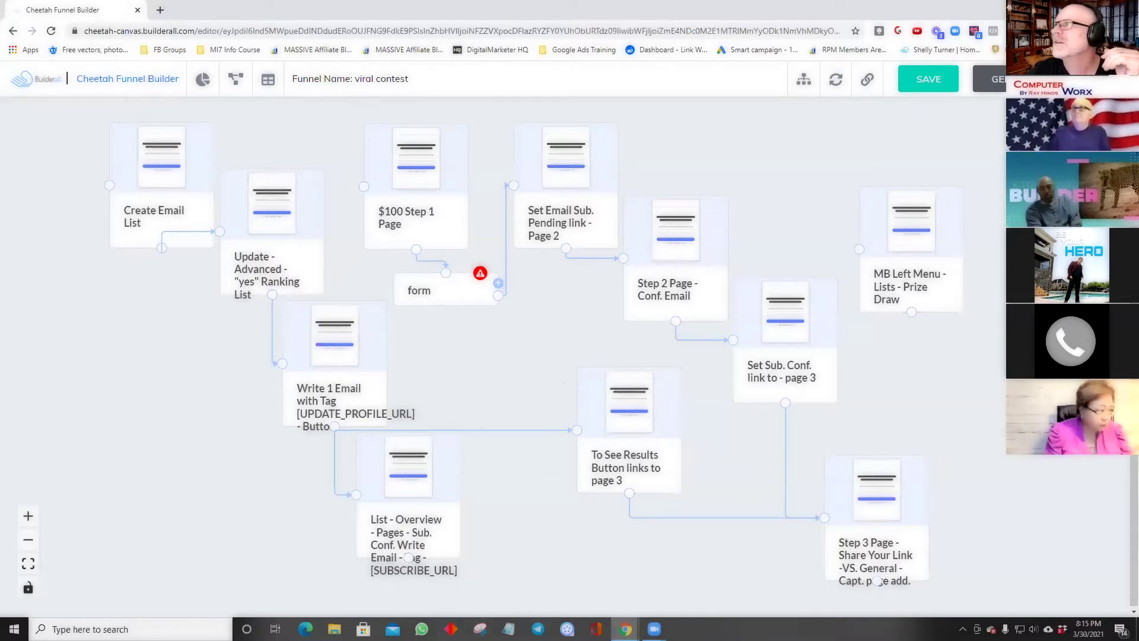
Bring the MailingBoss window back at full size and open the Viral Contest $100 list's overview.
double_click(728, 11)
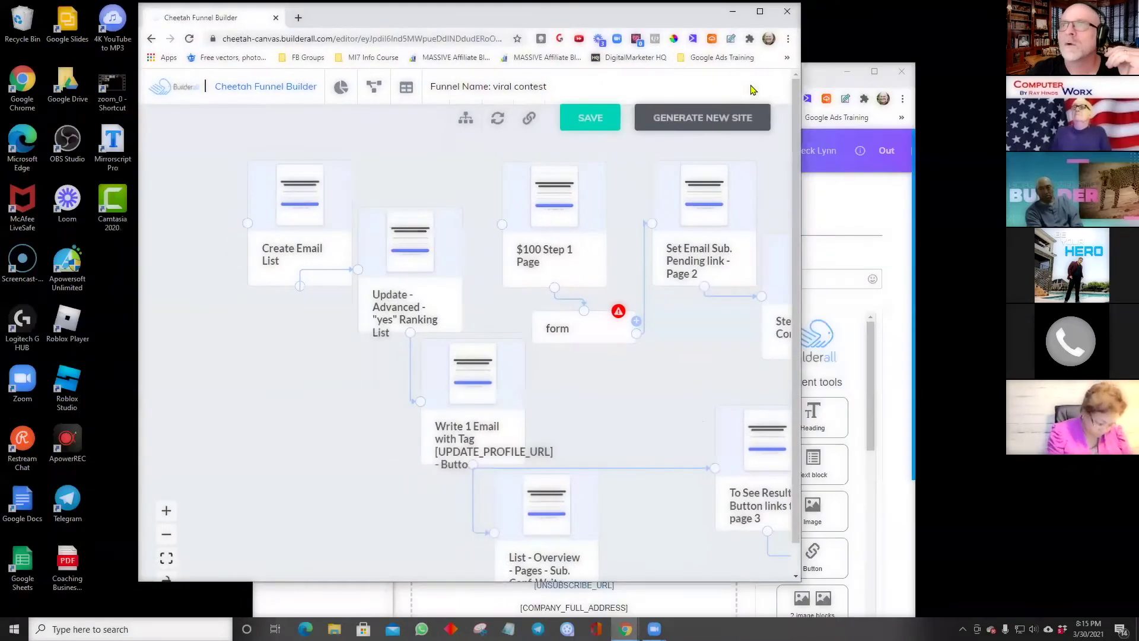
click(860, 208)
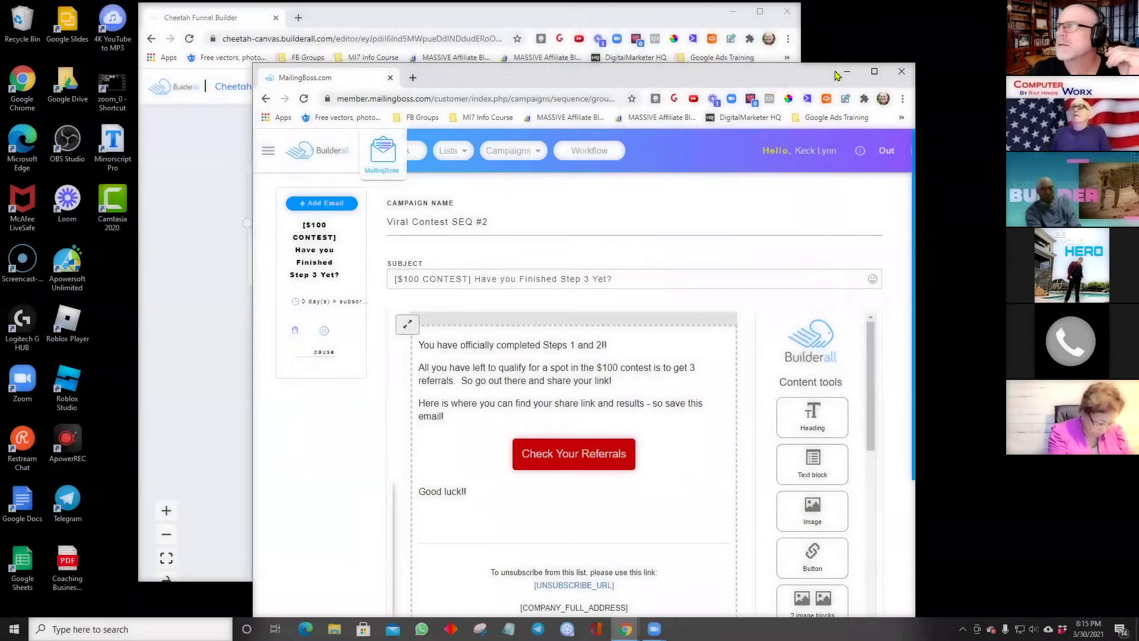
click(874, 71)
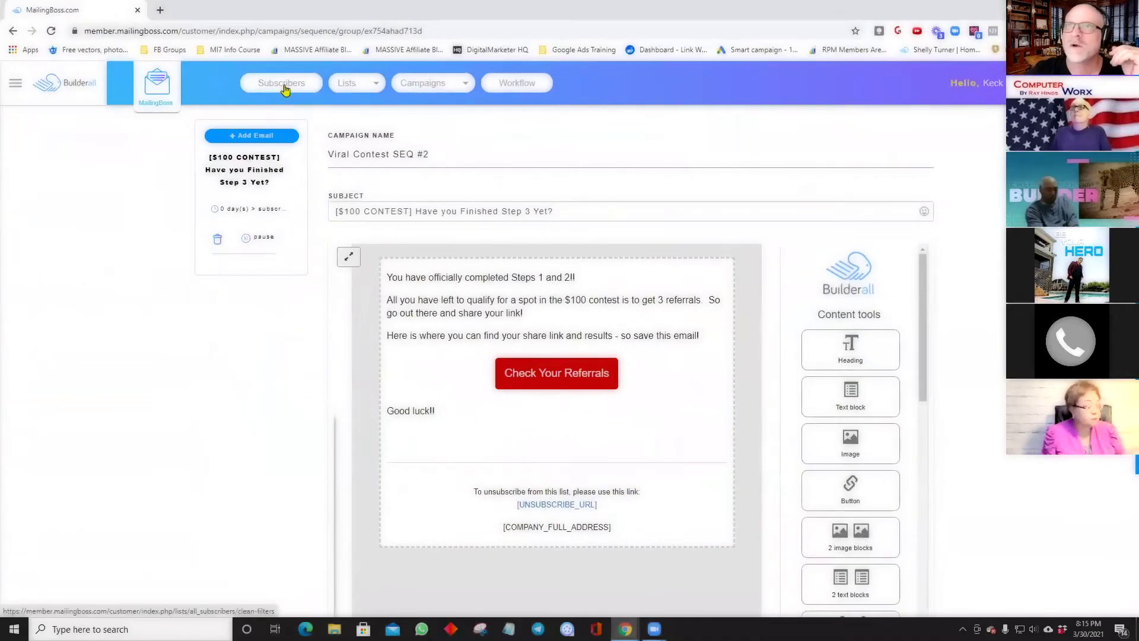
click(353, 93)
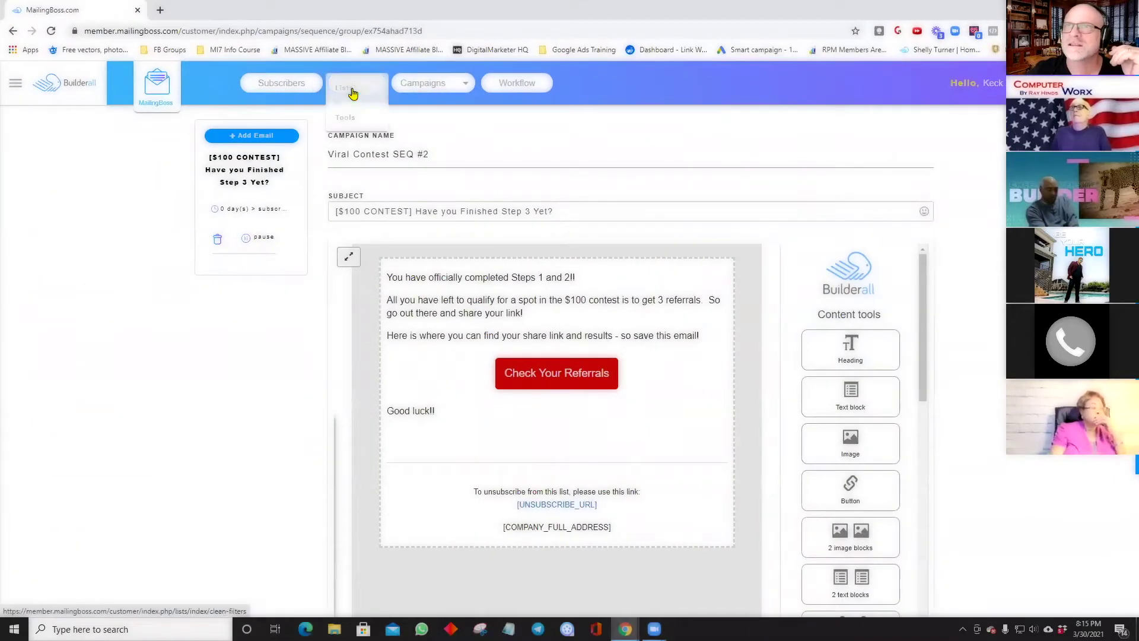
click(352, 93)
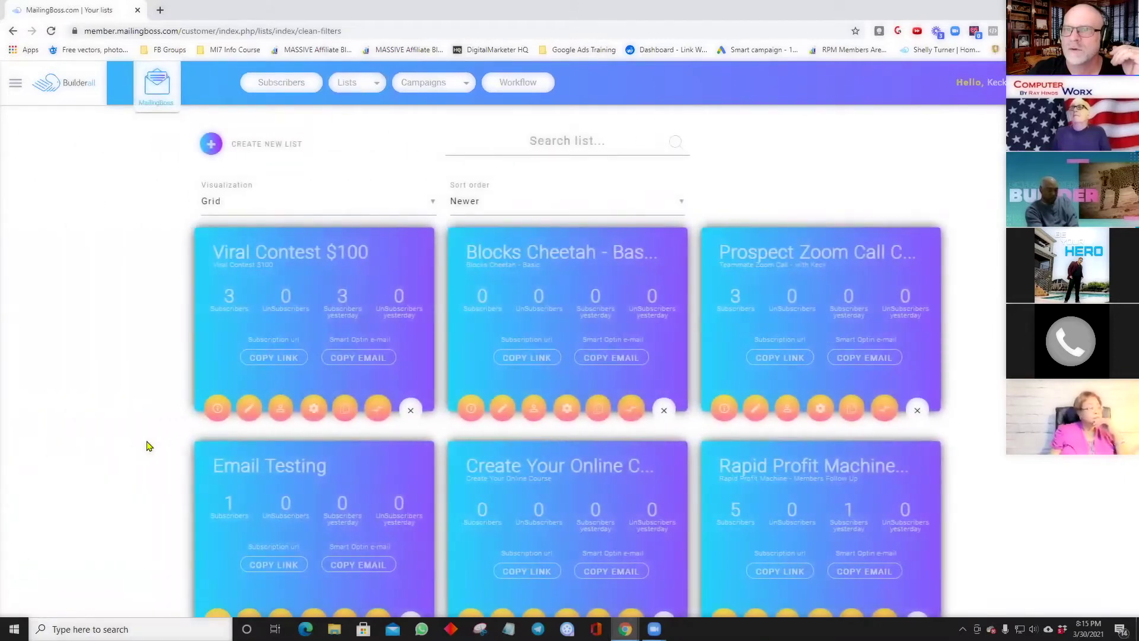
click(221, 409)
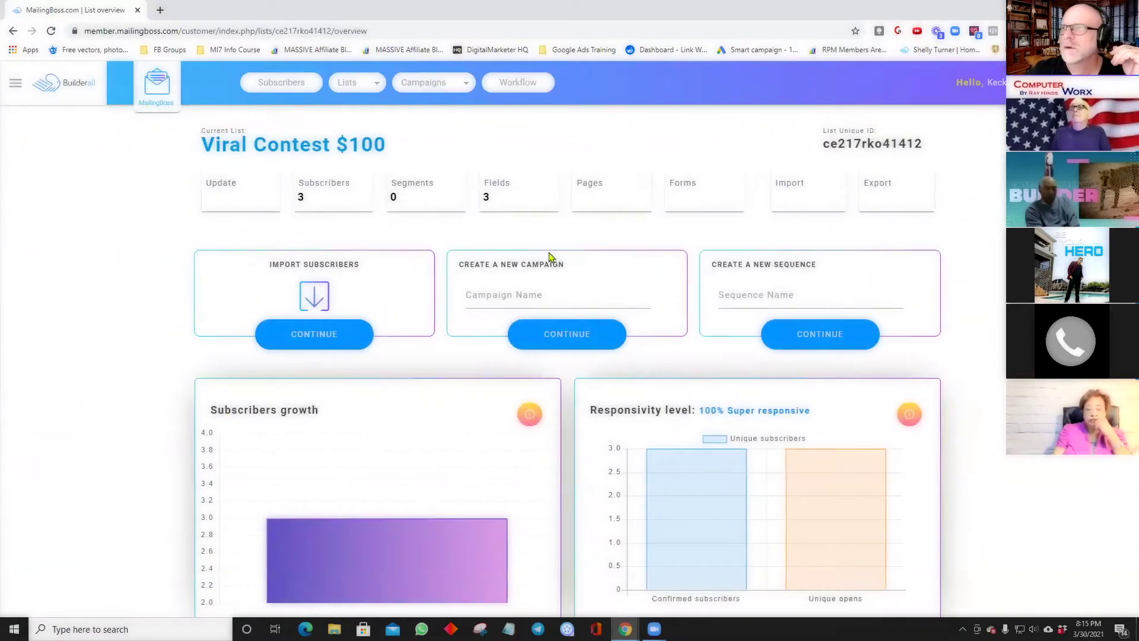
Open the Subscribe confirm email from the list's pages and review its subject and message.
click(610, 197)
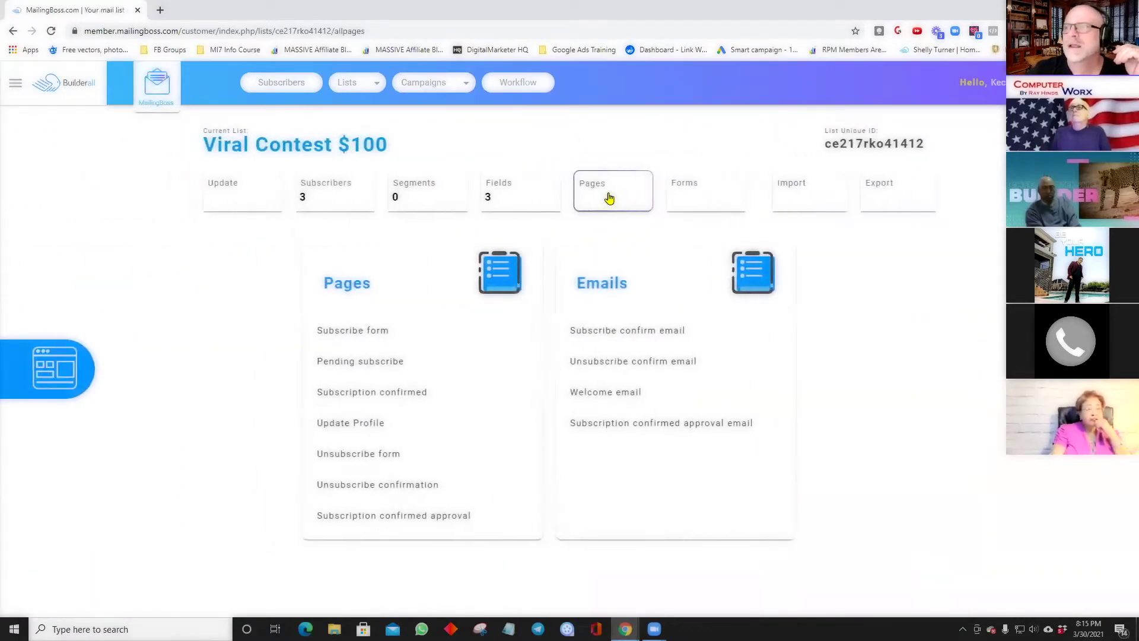
click(607, 330)
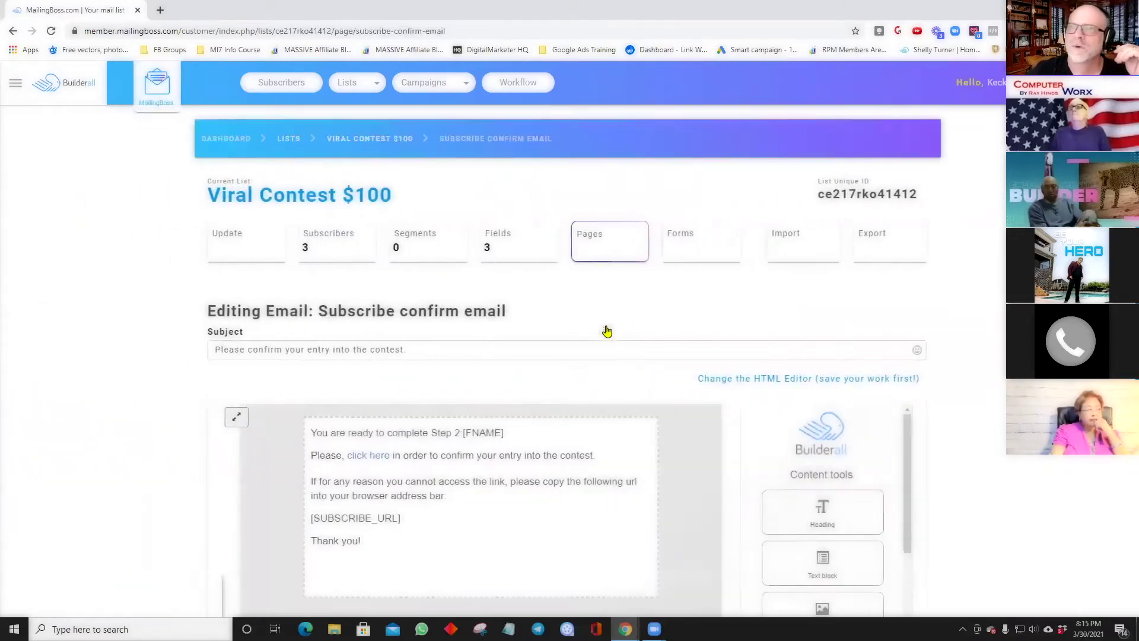
scroll(148, 439, down, 4)
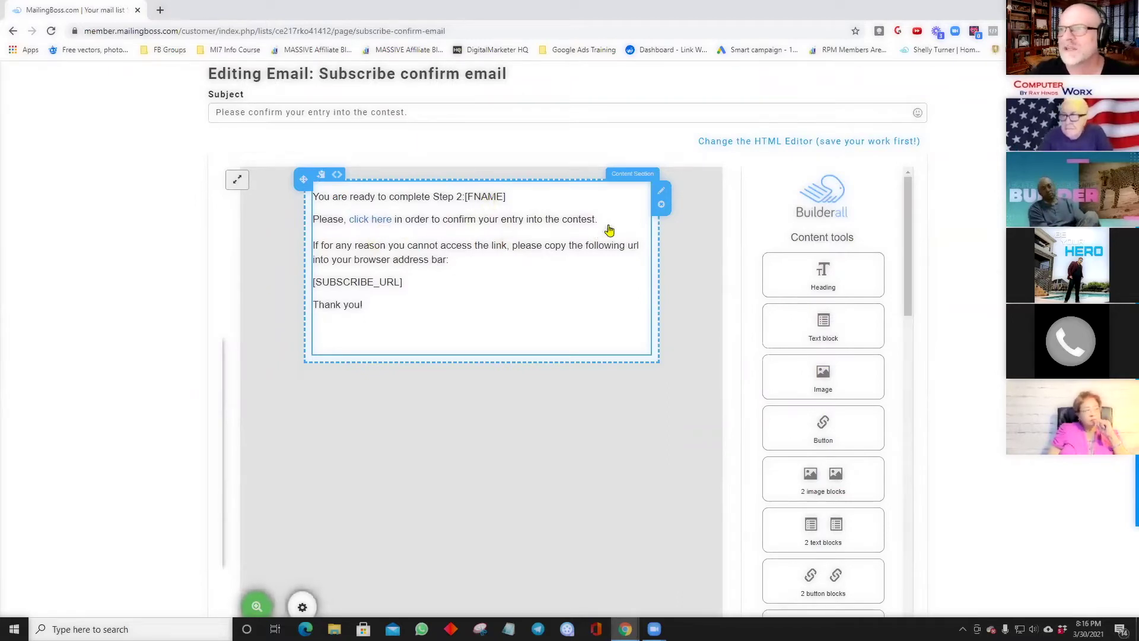
Inspect the link target behind "click here" in the Subscribe confirm email.
right_click(382, 224)
key(Escape)
click(383, 220)
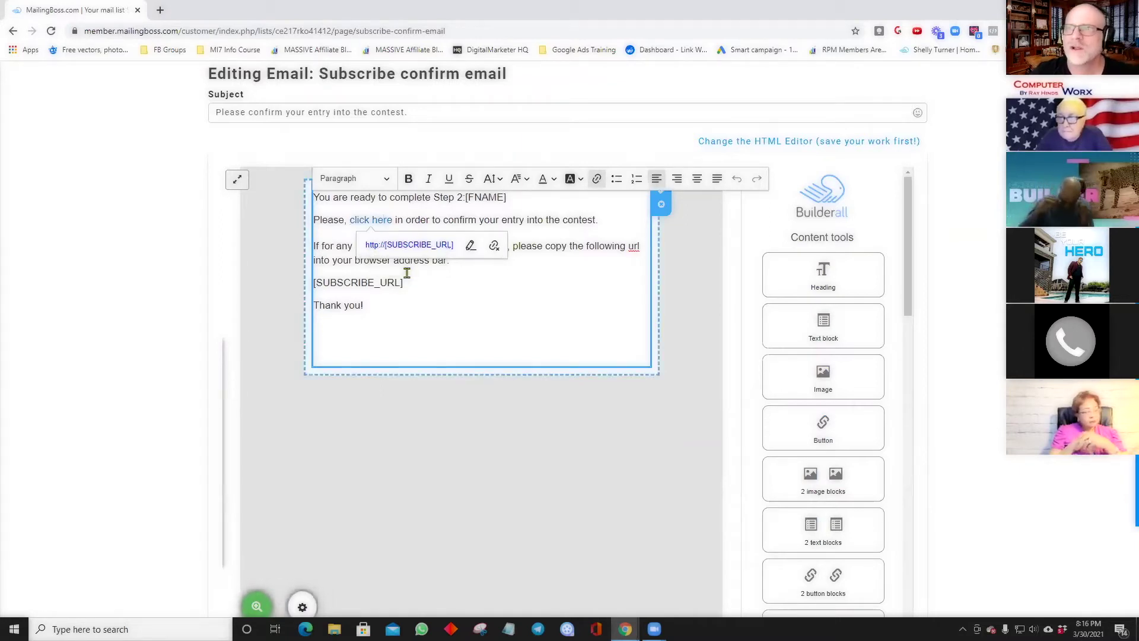
click(197, 277)
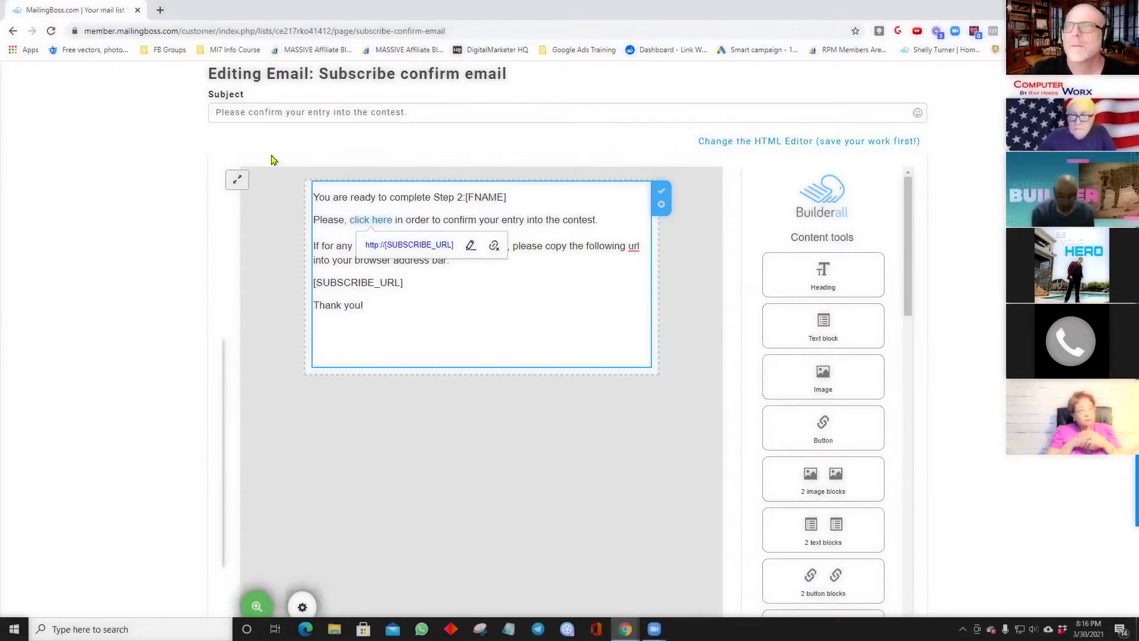
scroll(289, 143, down, 3)
scroll(289, 143, up, 7)
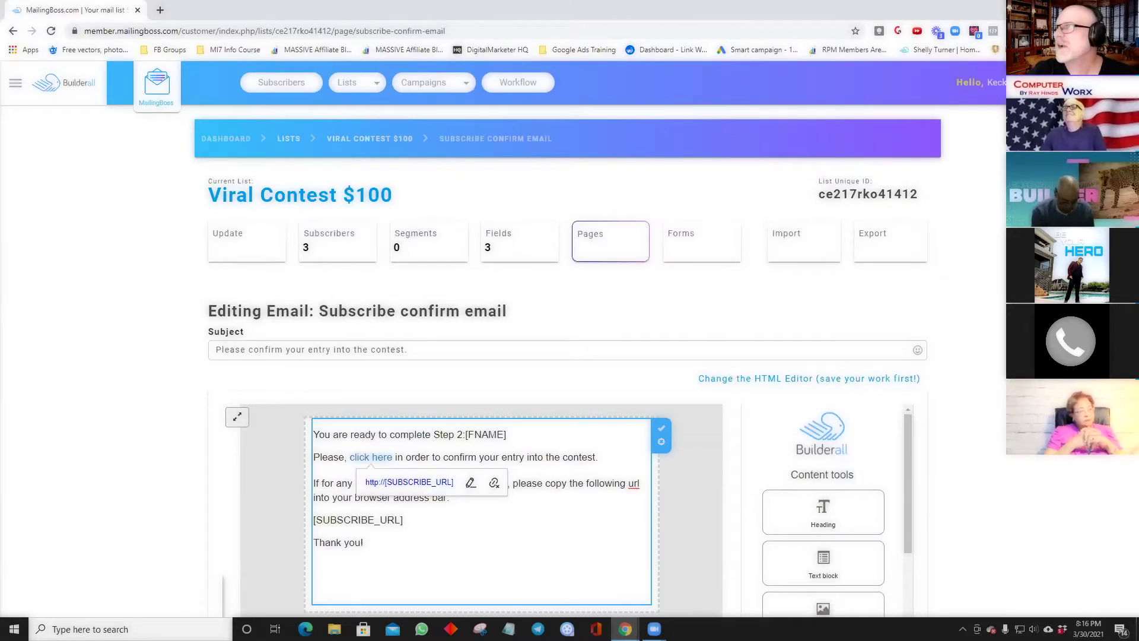
Switch from MailingBoss to the Cheetah Funnel Builder map at full size to review the remaining steps.
click(1098, 9)
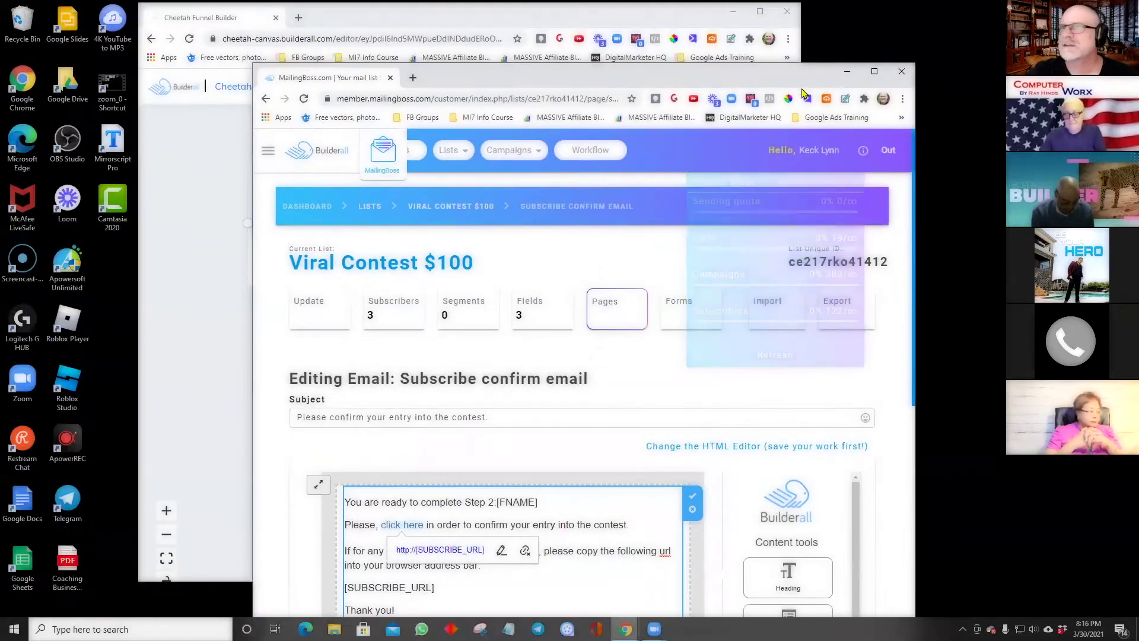
click(208, 152)
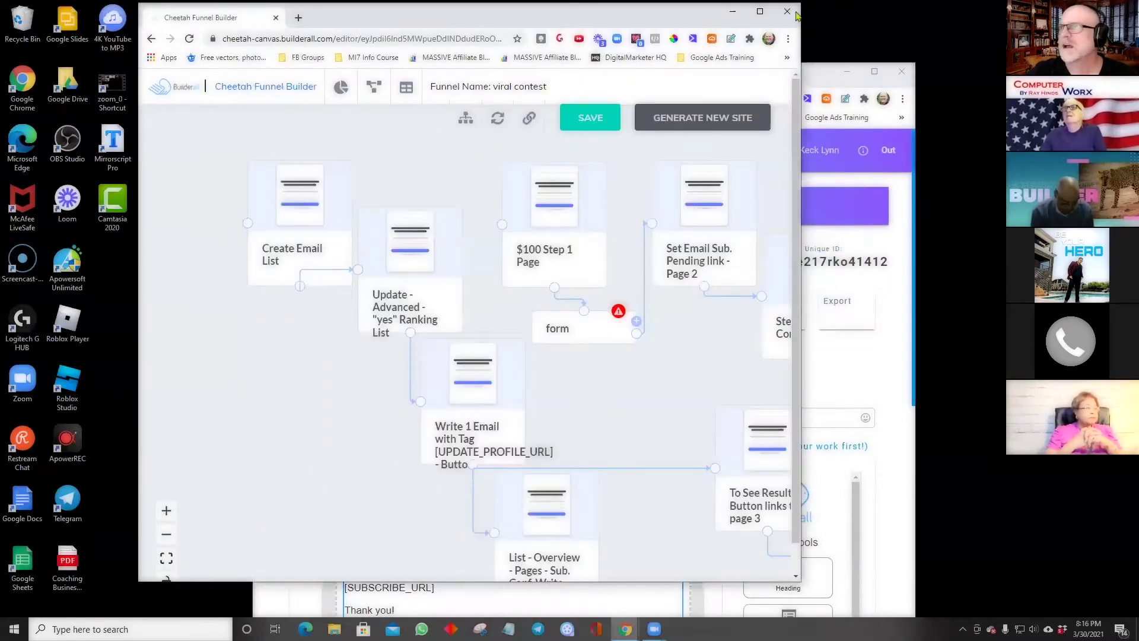
click(760, 12)
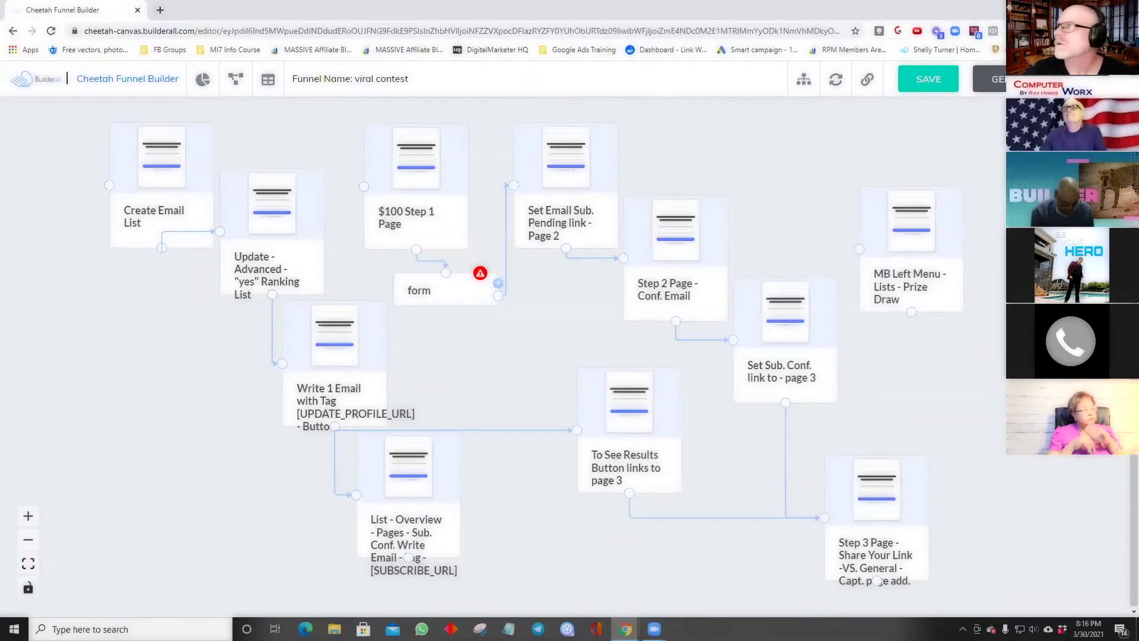
Switch to the Cheetah site editor and leave the Step 3 page without saving, going to the Viral Contest Templet site's pages.
click(1098, 9)
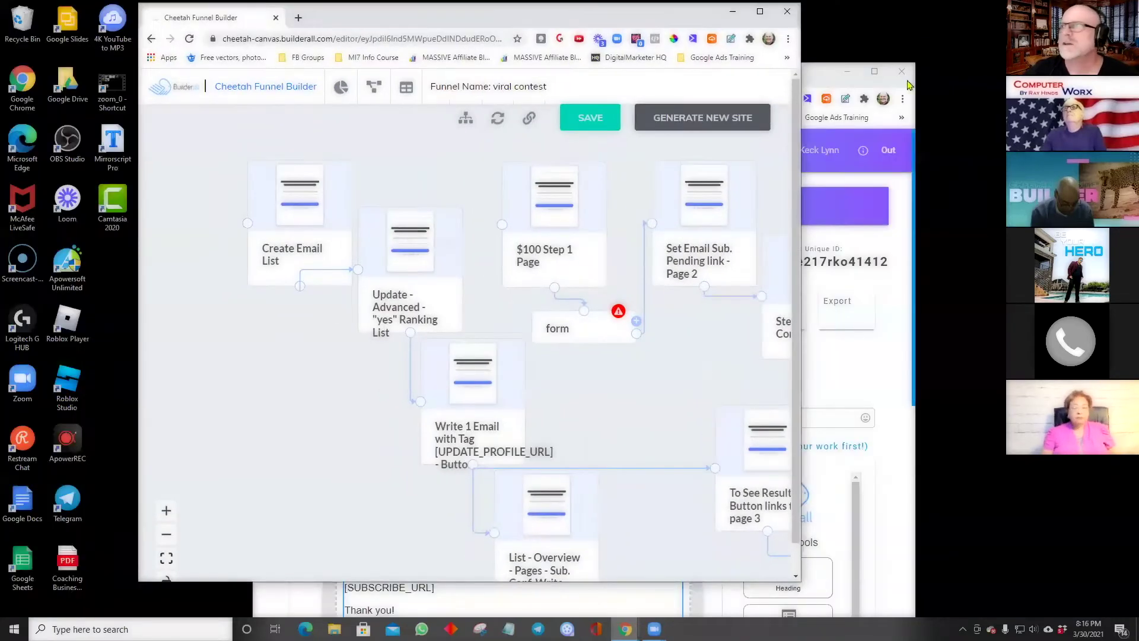
click(833, 81)
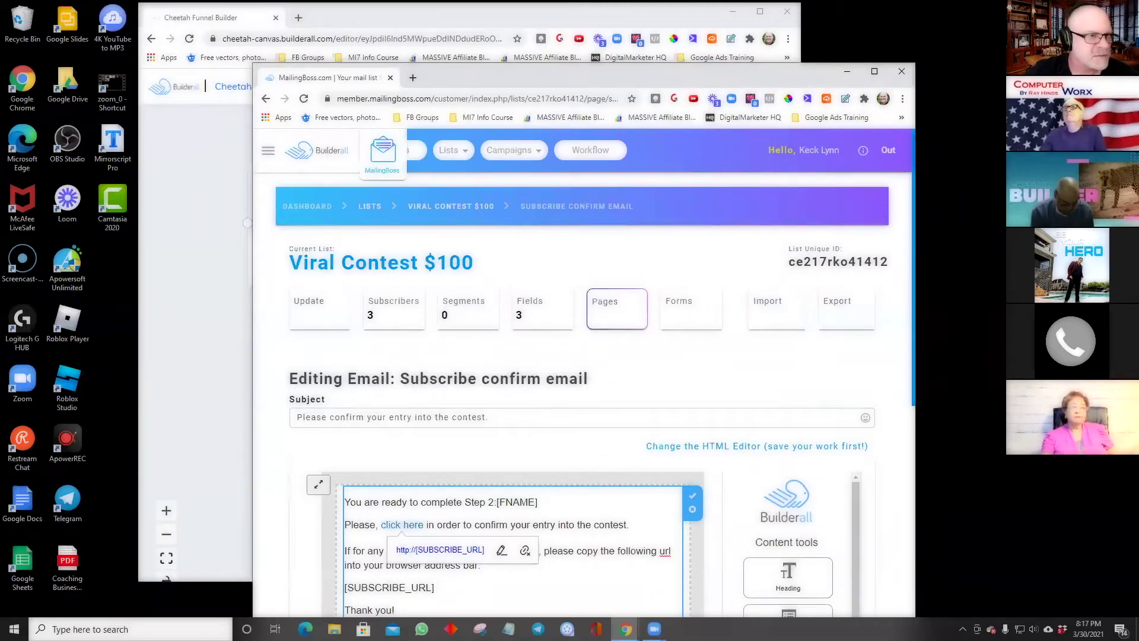
key(alt+Tab)
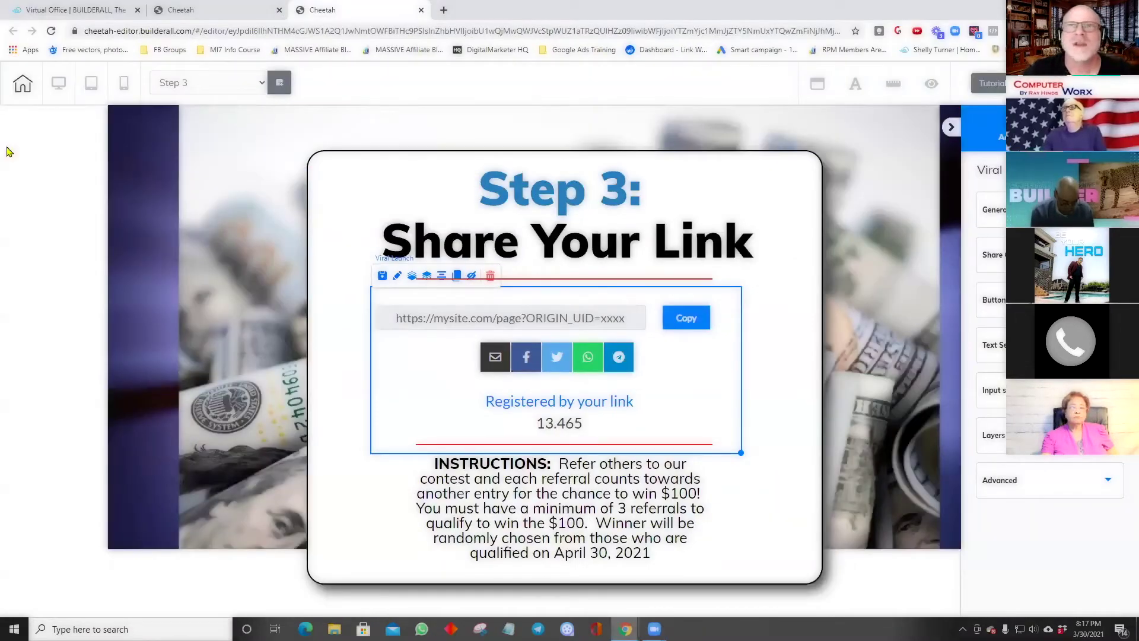
click(22, 89)
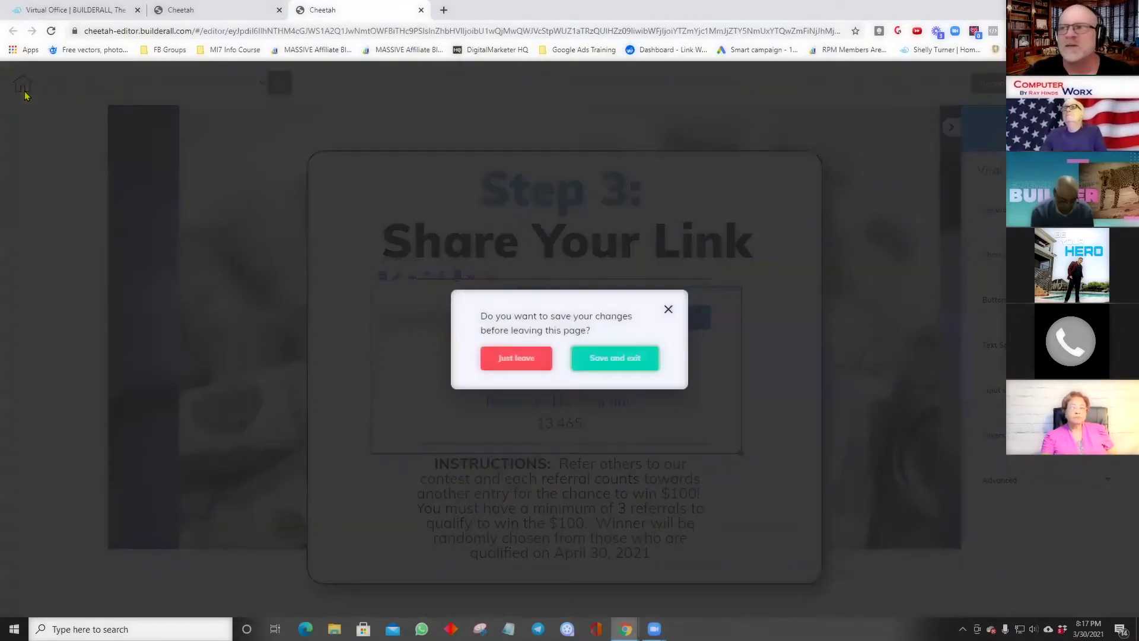
click(544, 357)
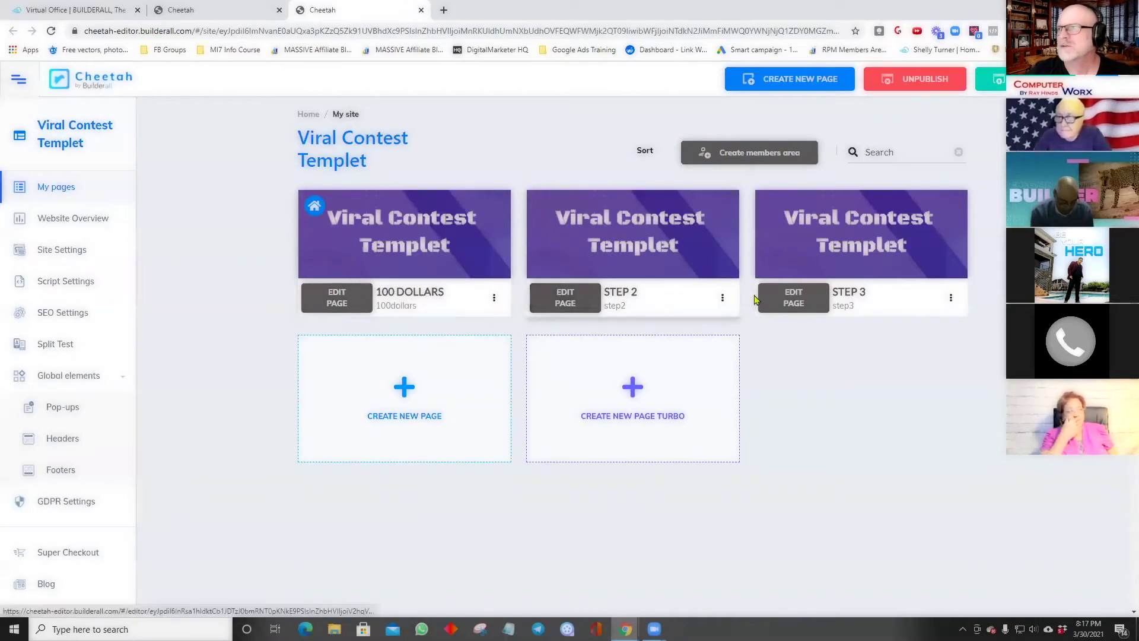
Open the 100 Dollars page in the editor and review its headline and Step 1 sign-up form.
click(351, 301)
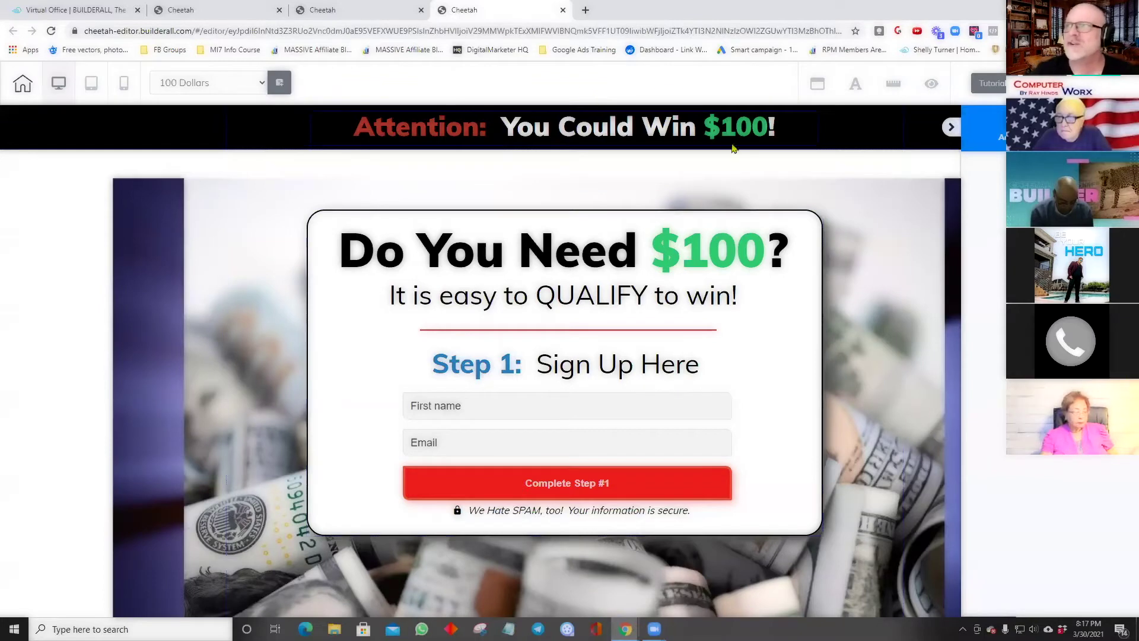
click(951, 127)
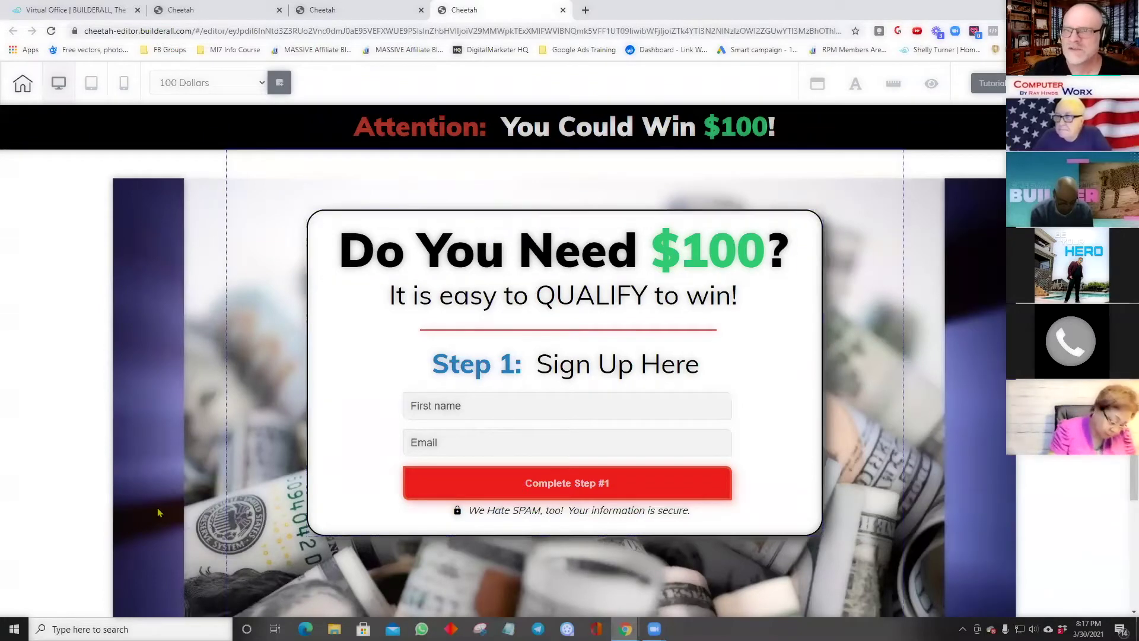
scroll(468, 558, down, 2)
scroll(469, 561, up, 1)
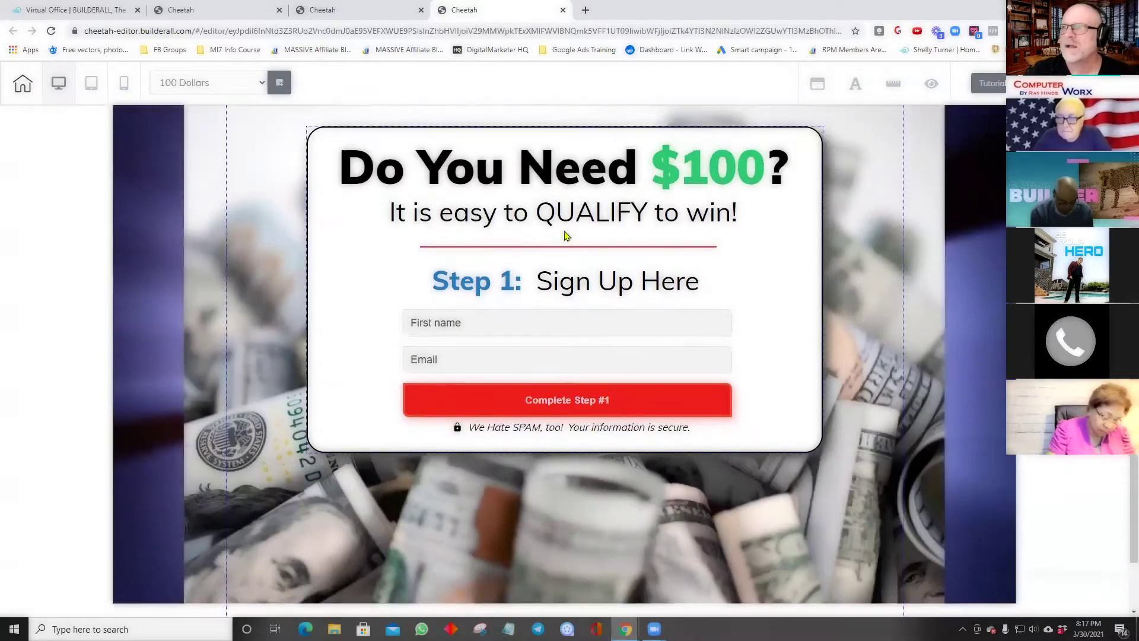
Check which MailingBoss list the Step 1 sign-up form on the 100 Dollars page is connected to.
click(541, 359)
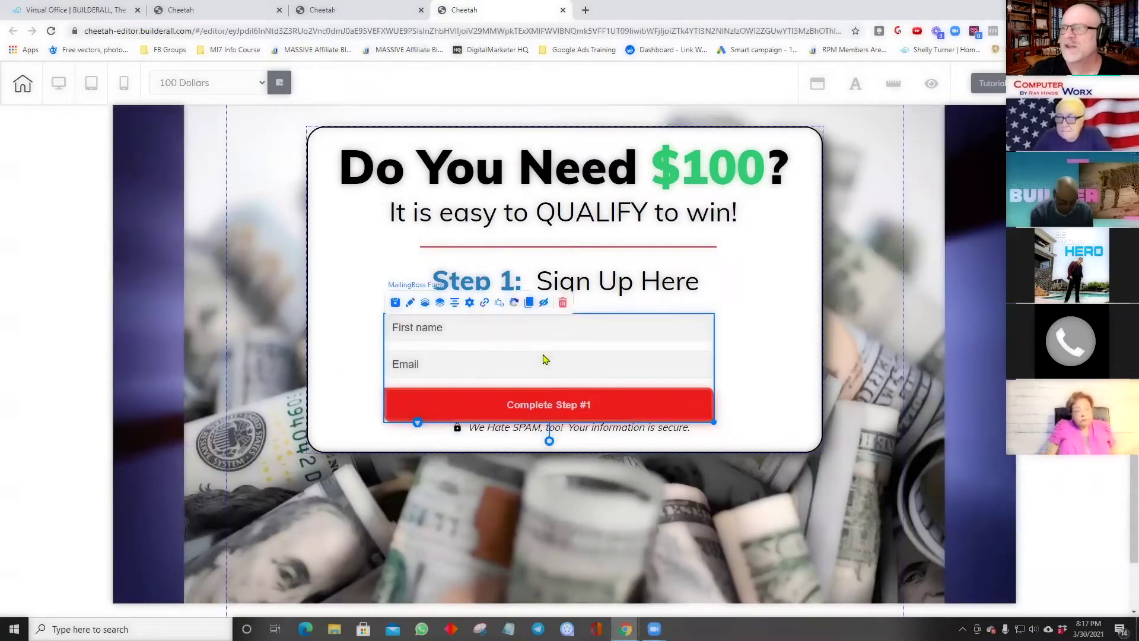
drag(543, 355, 560, 355)
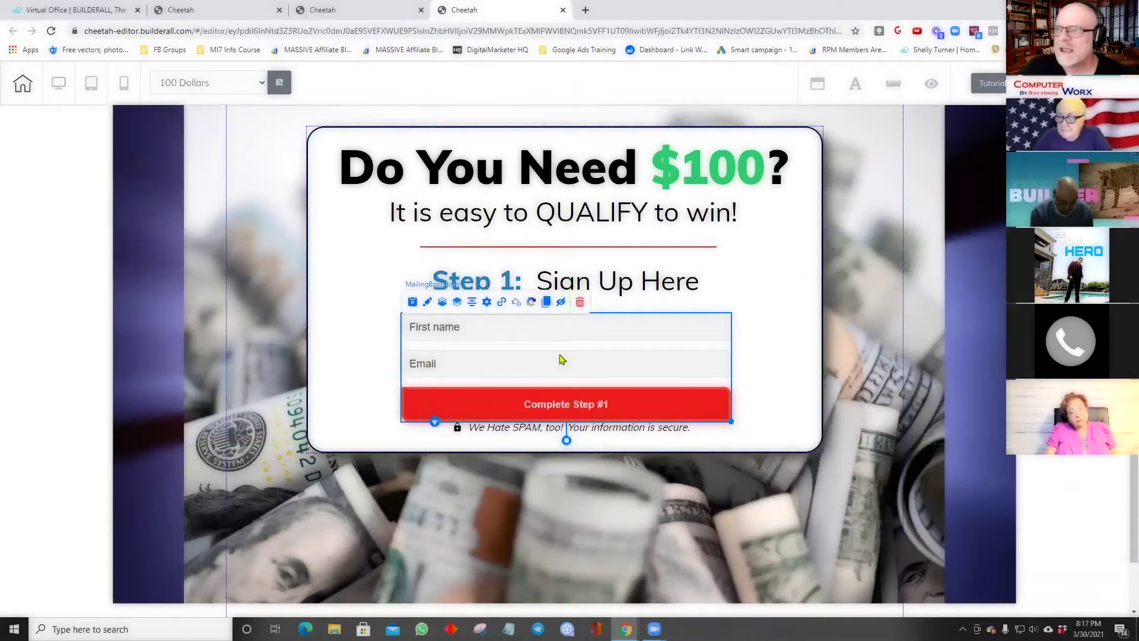
click(487, 302)
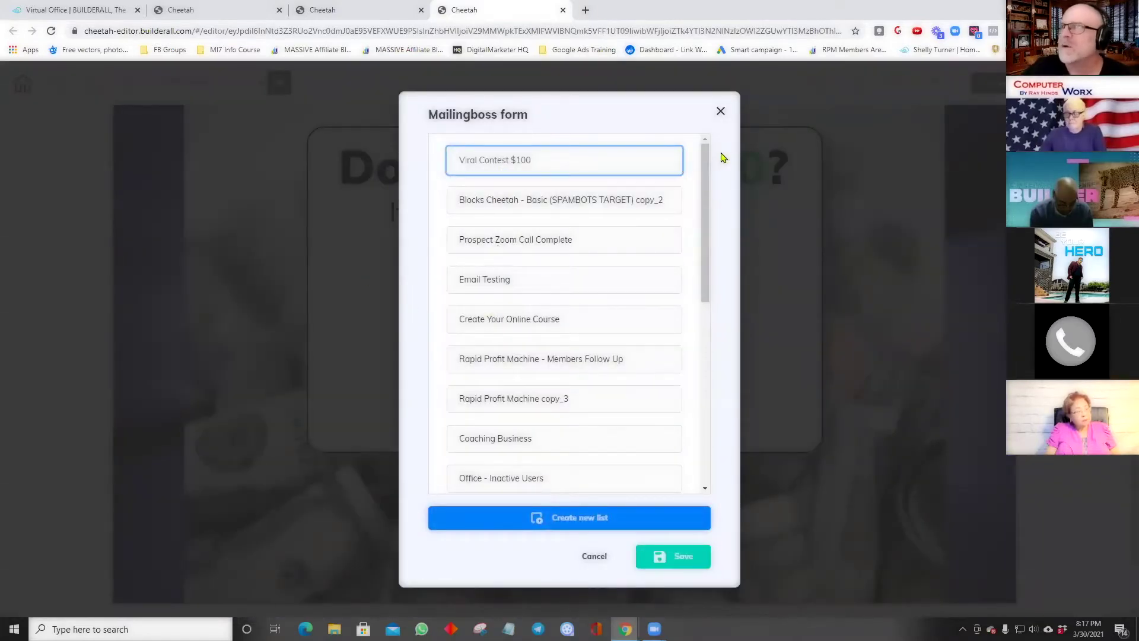
click(720, 111)
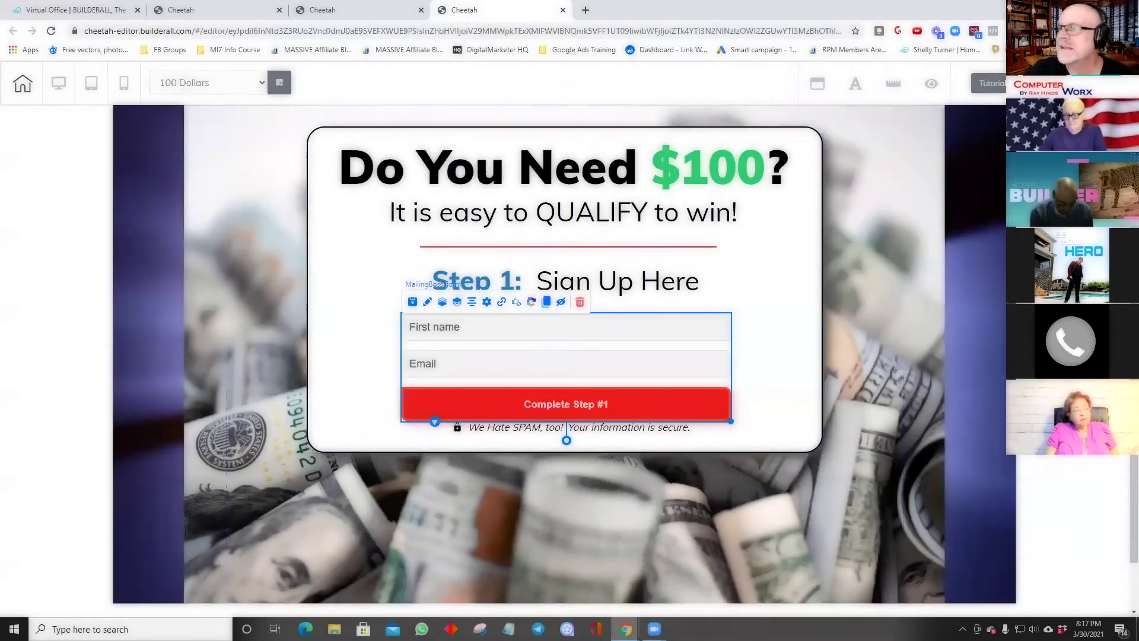
Switch to MailingBoss and review the custom fields of the Viral Contest $100 list, including their required and visibility settings.
key(super+Down)
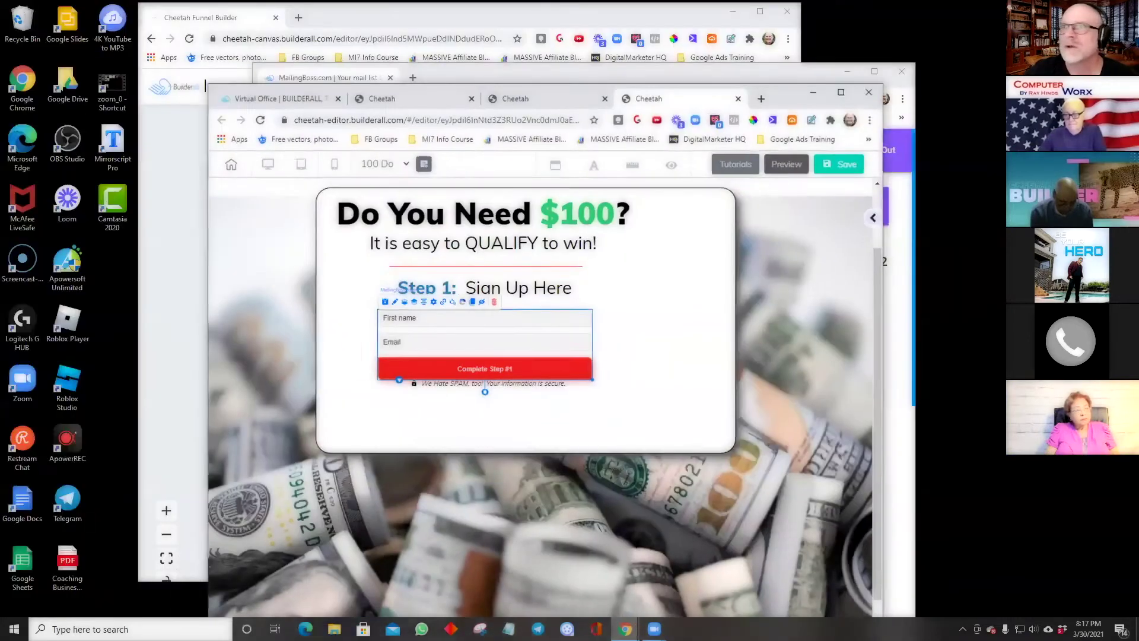
click(277, 82)
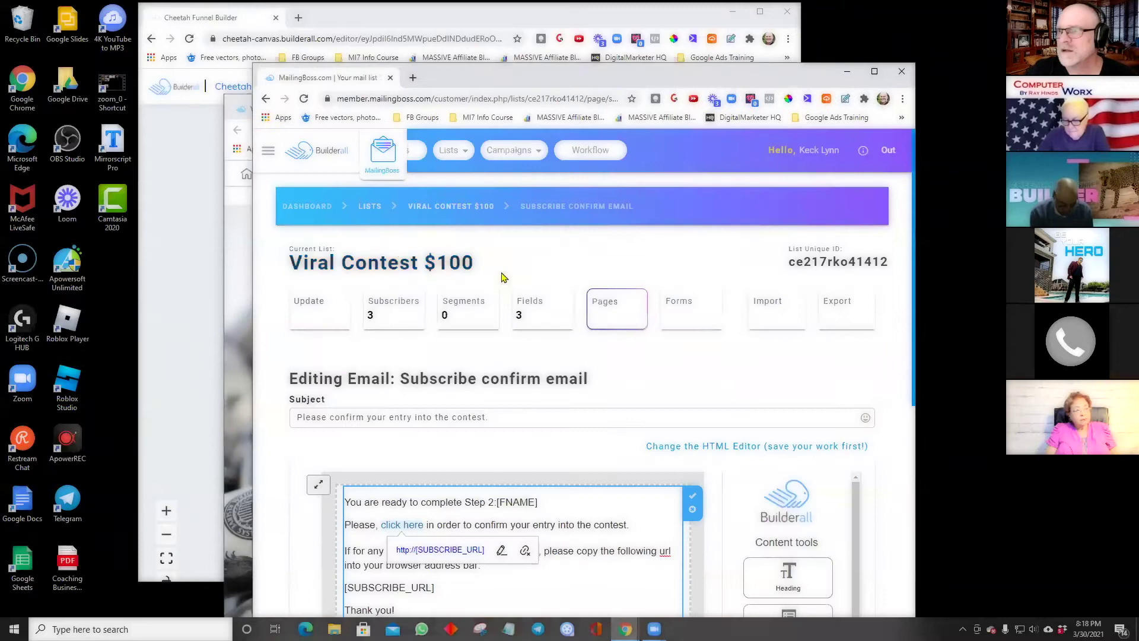
click(525, 315)
click(873, 74)
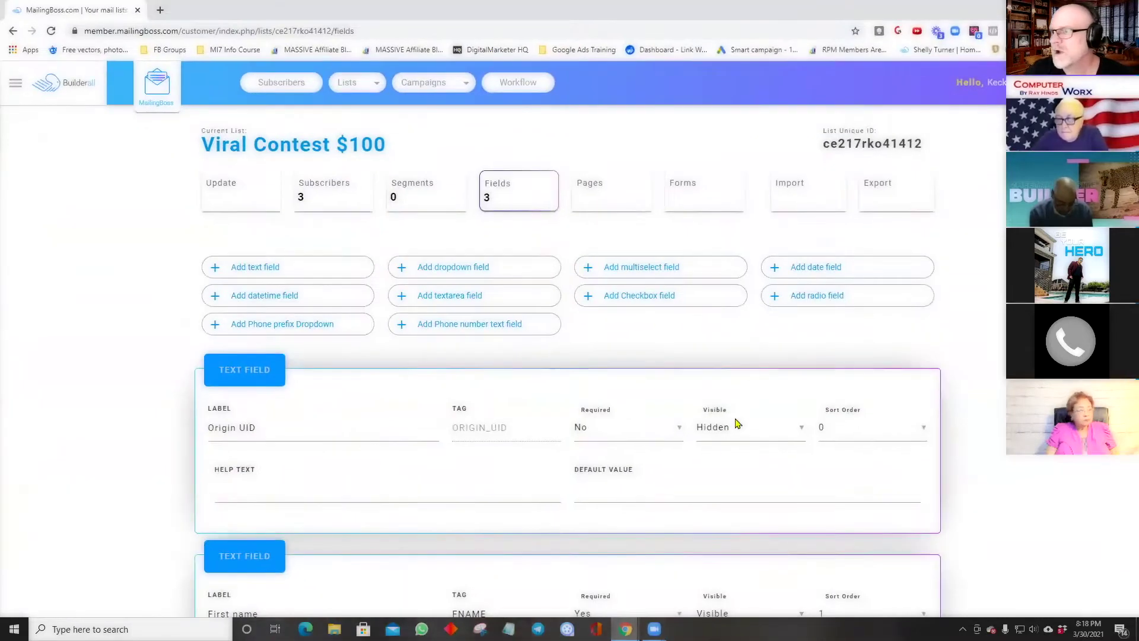
scroll(737, 436, down, 2)
scroll(737, 436, down, 2)
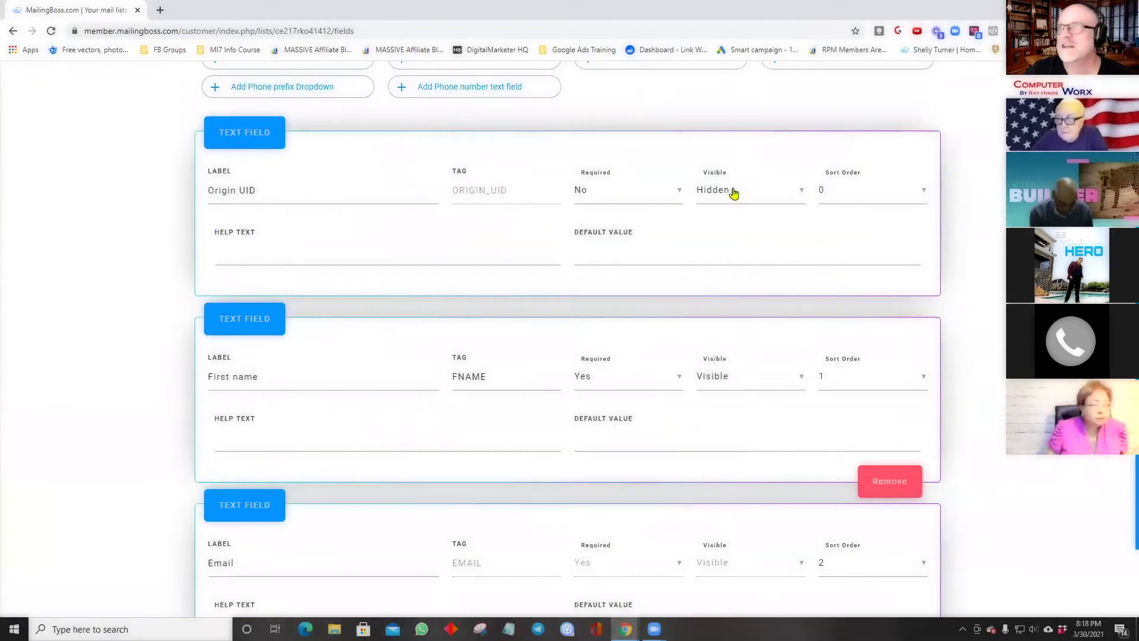
Switch back to the Cheetah editor with the 100 Dollars page and show it at full size.
click(1085, 9)
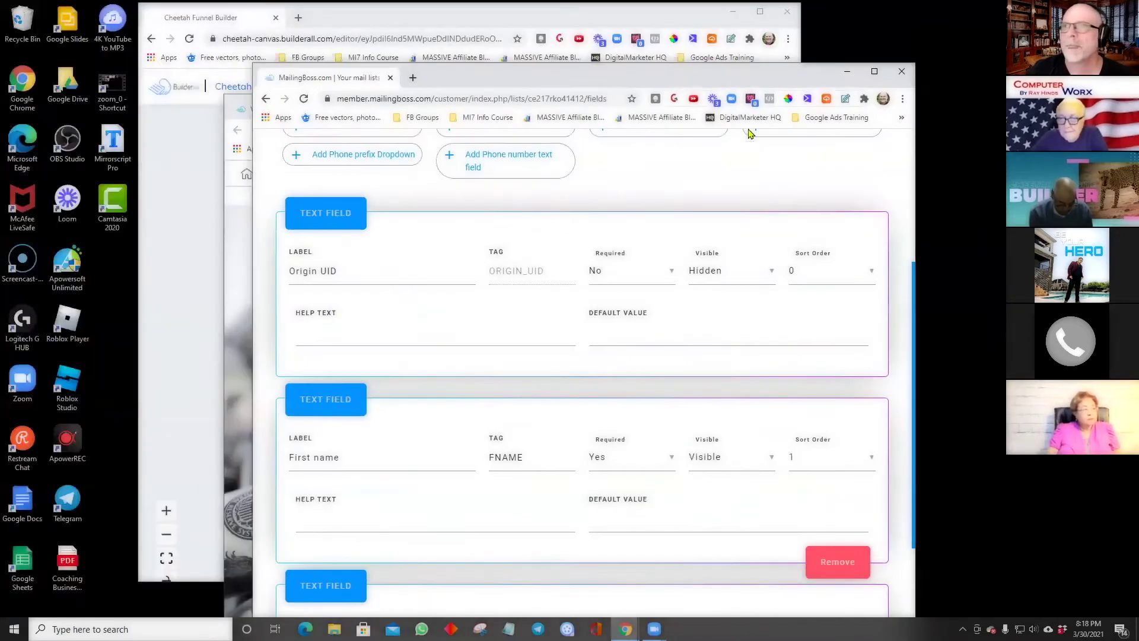
drag(700, 78, 796, 175)
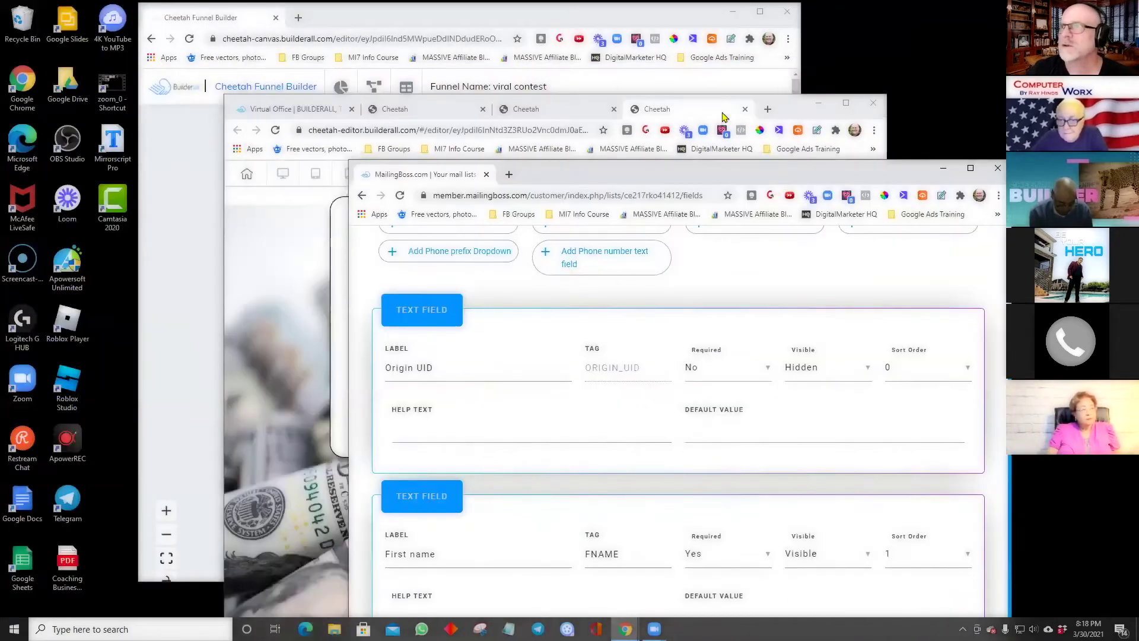
click(803, 112)
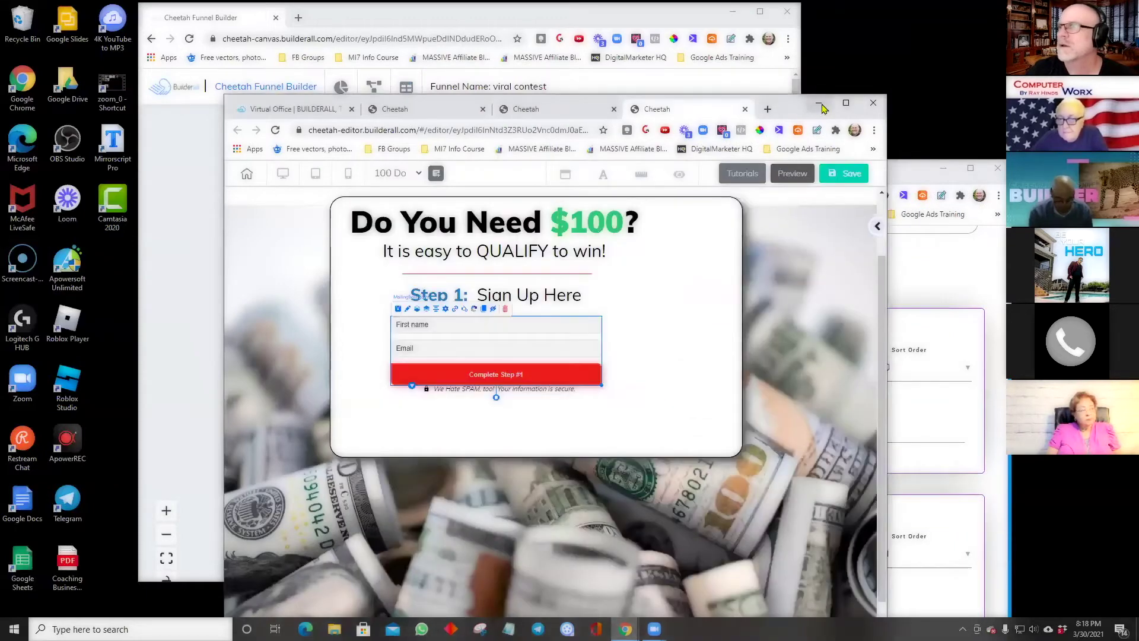
click(846, 104)
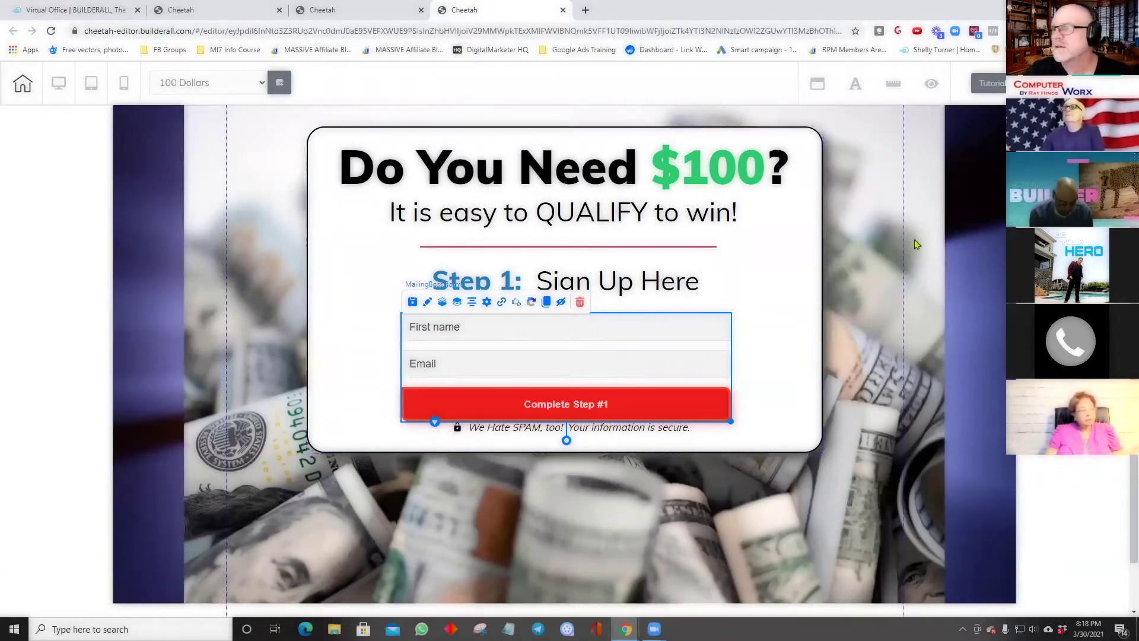
Browse the elements that can be added to the page and look through the email form designs.
click(1127, 127)
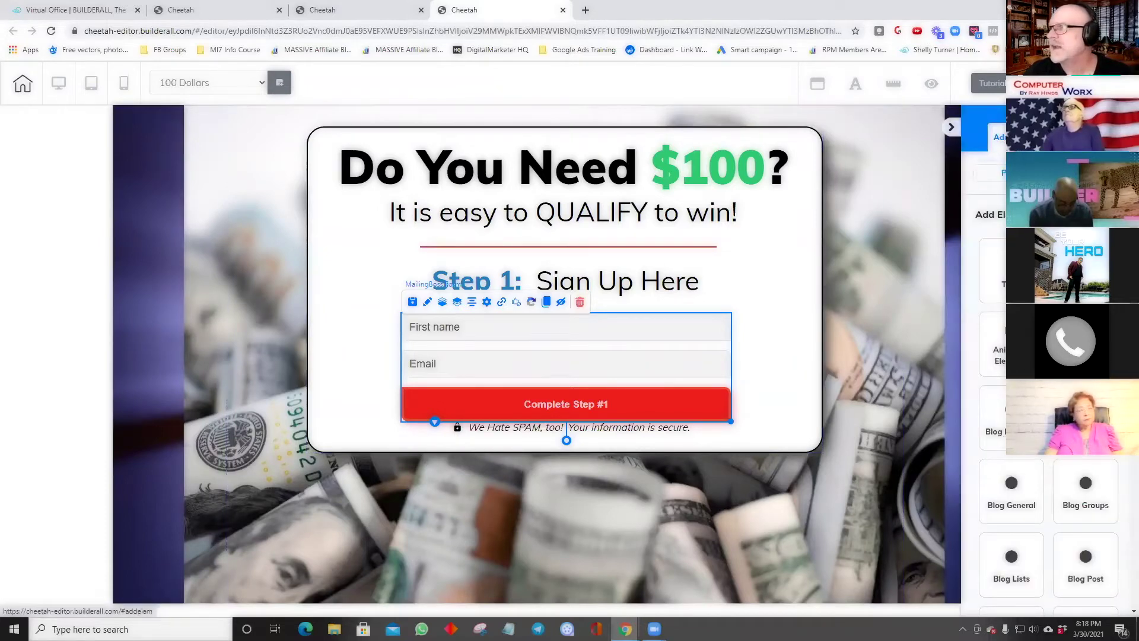
scroll(1048, 522, down, 10)
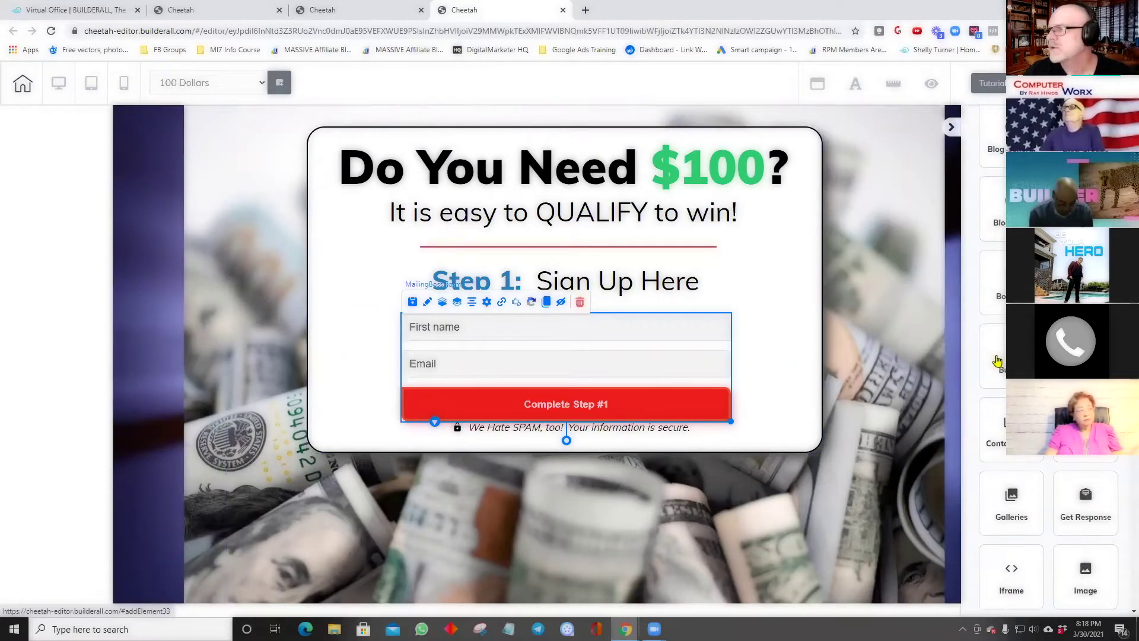
click(1011, 596)
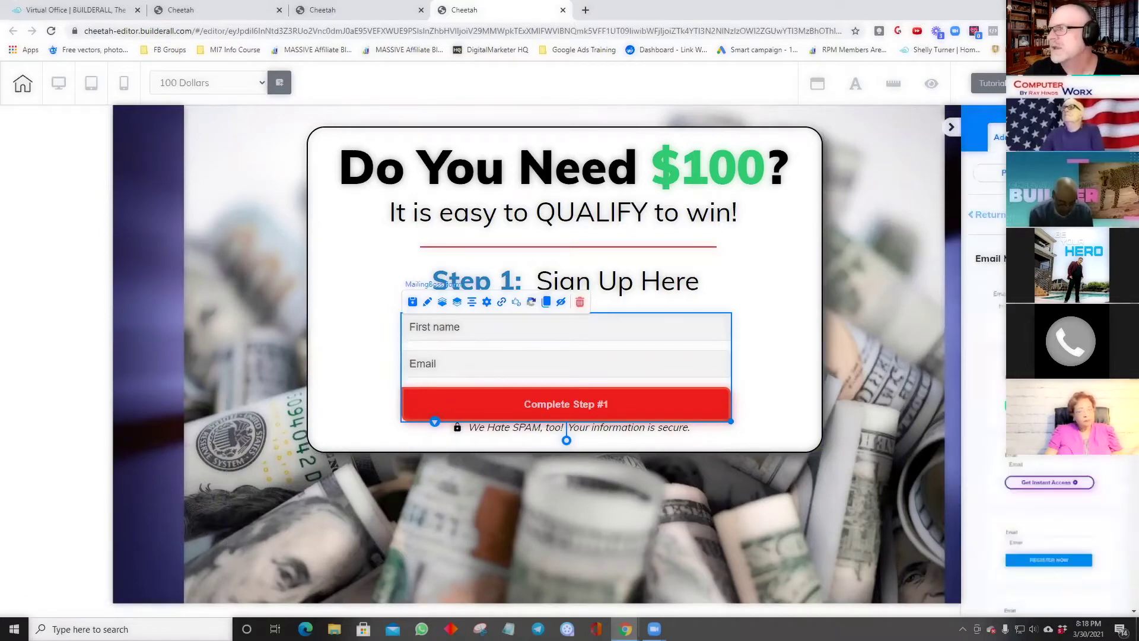
scroll(1055, 459, down, 10)
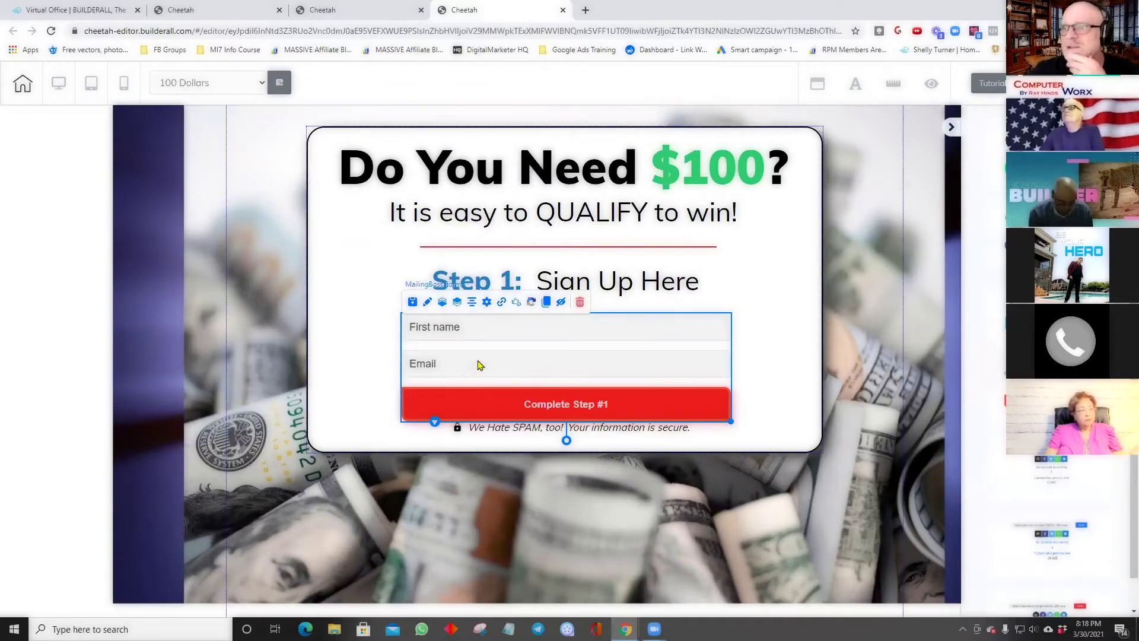
Inspect the sign-up form's list URL settings, checking the pages linked for Subscribe pending and Subscribe confirm.
click(501, 304)
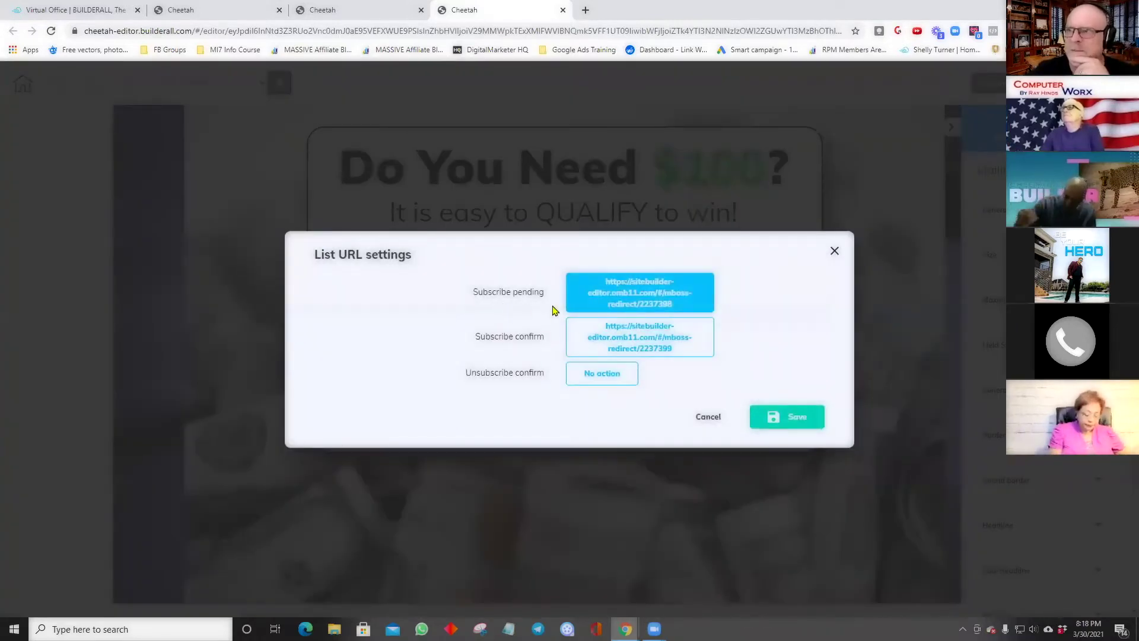
click(635, 304)
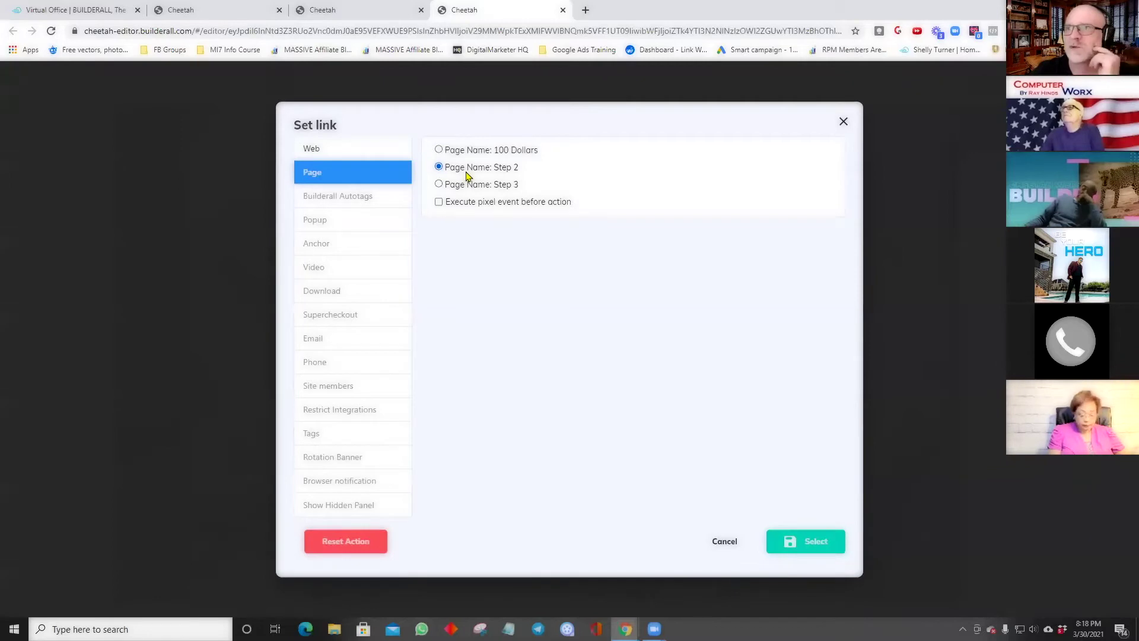
click(843, 121)
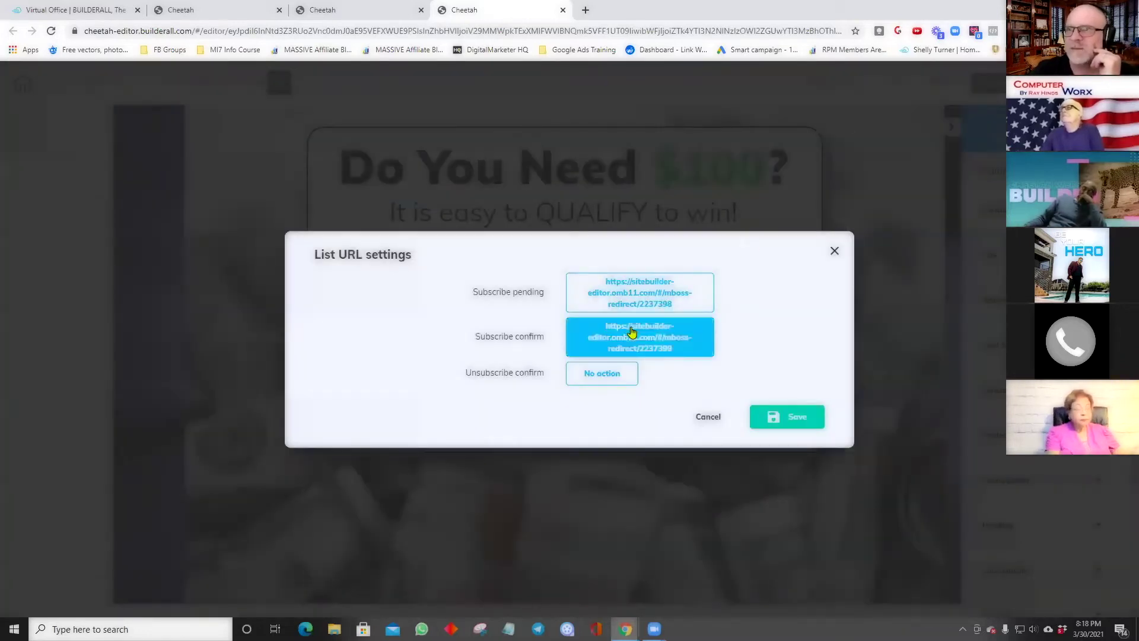
click(632, 333)
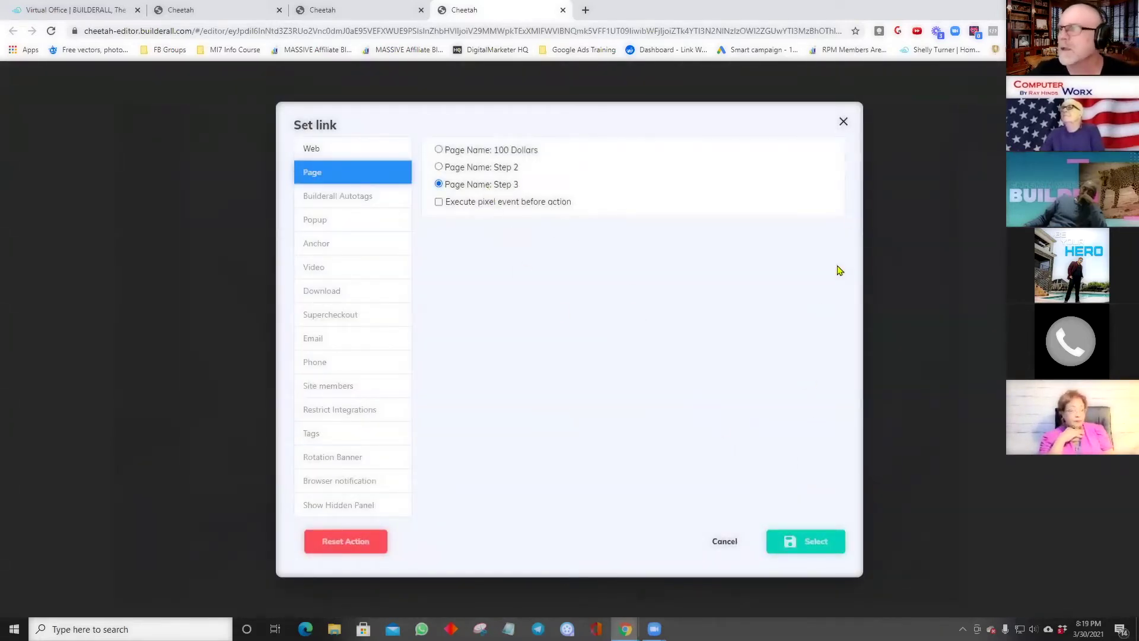
click(842, 121)
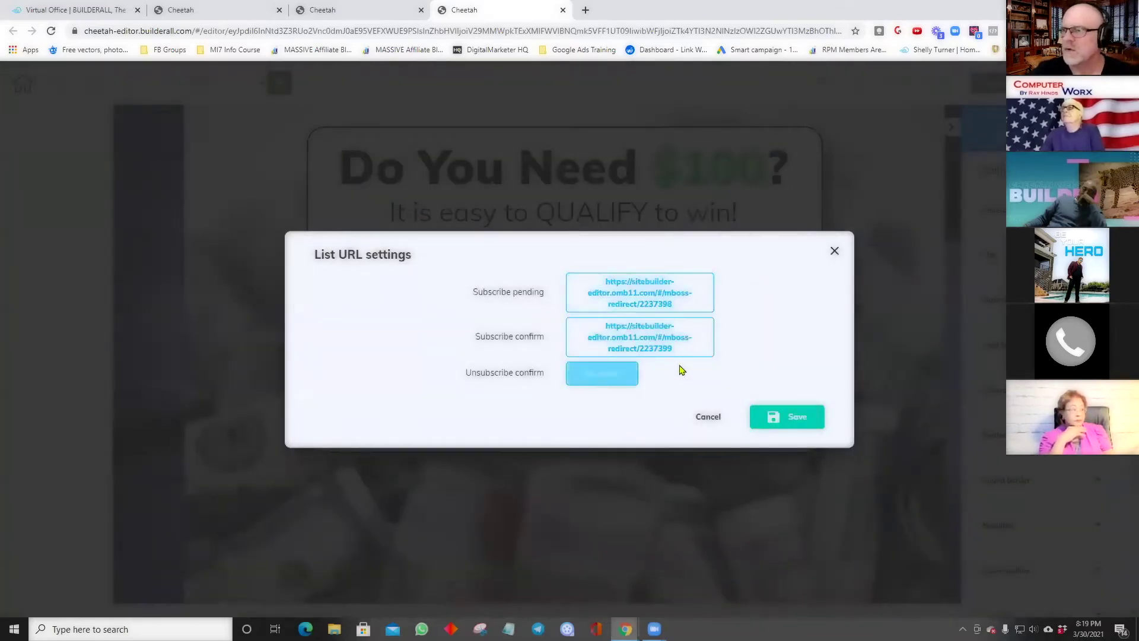
click(835, 251)
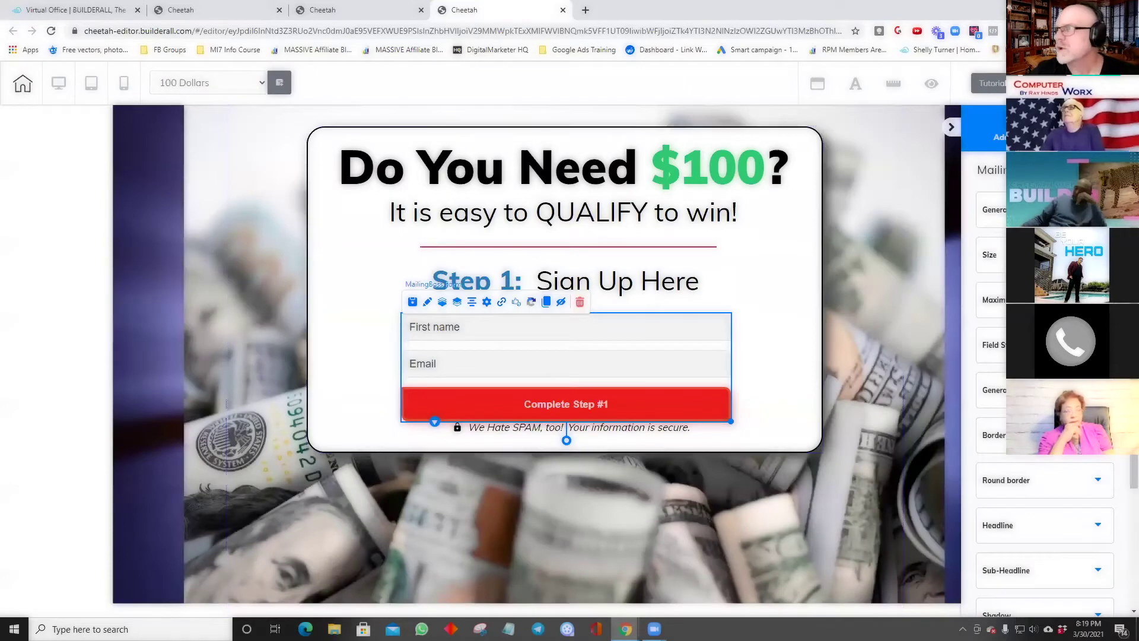
Center the sign-up form horizontally and switch to the Step 2 page without saving the changes.
click(951, 127)
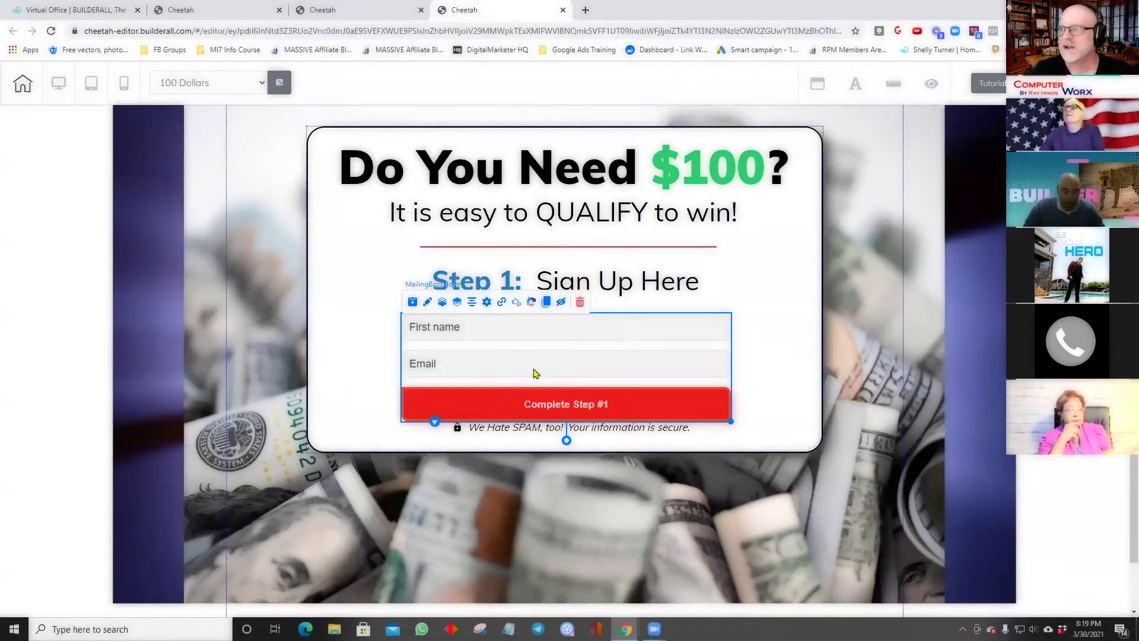
click(473, 303)
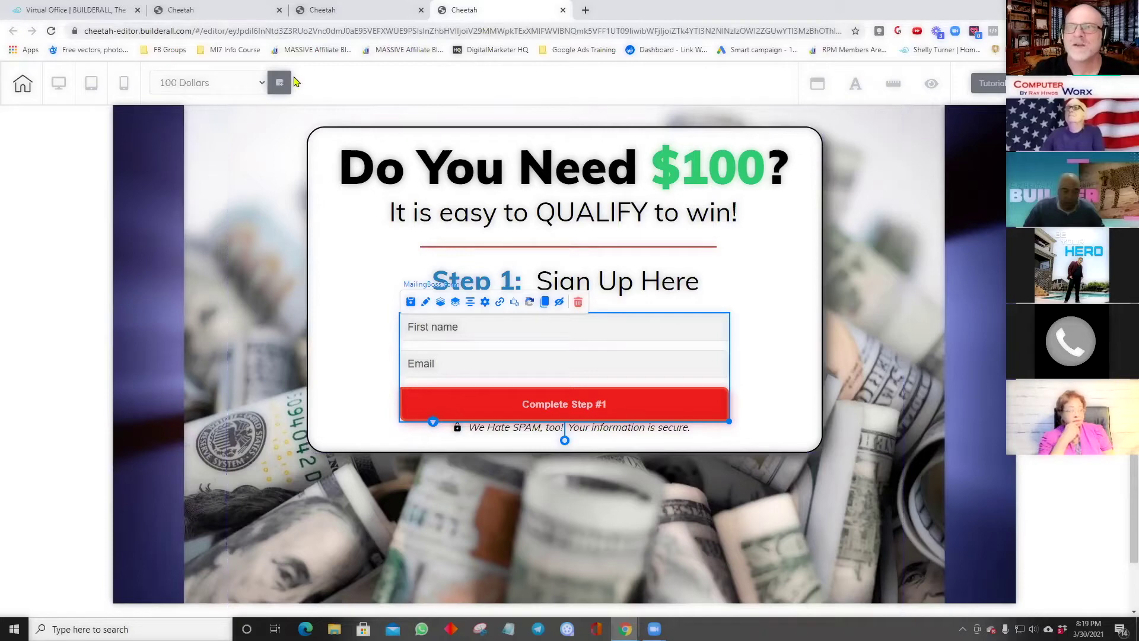
click(261, 84)
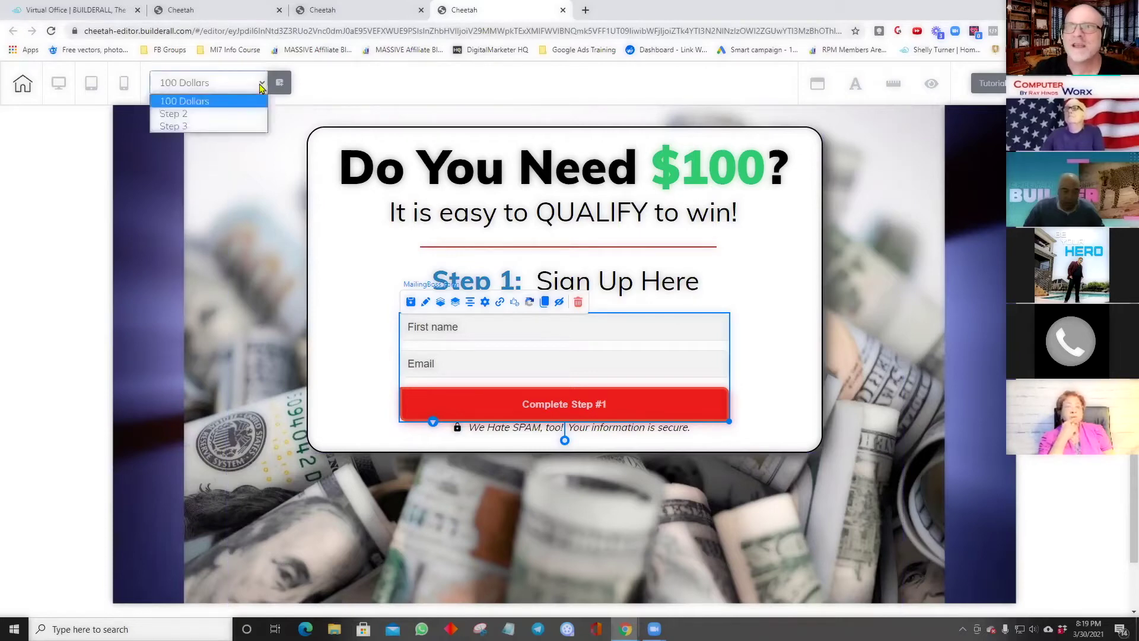
click(213, 114)
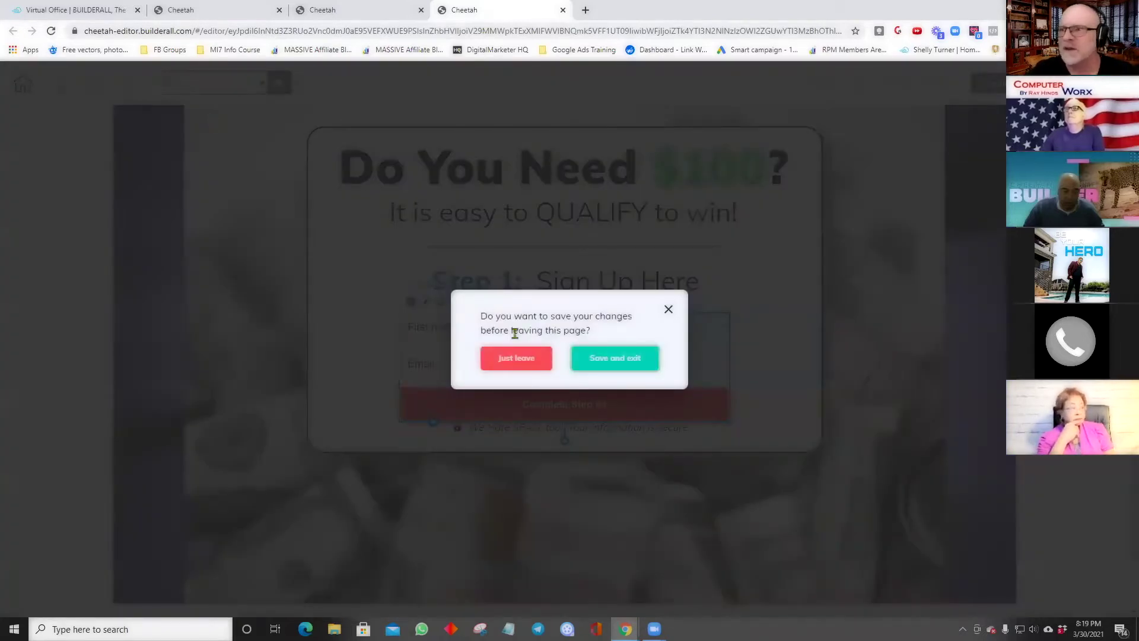
click(519, 365)
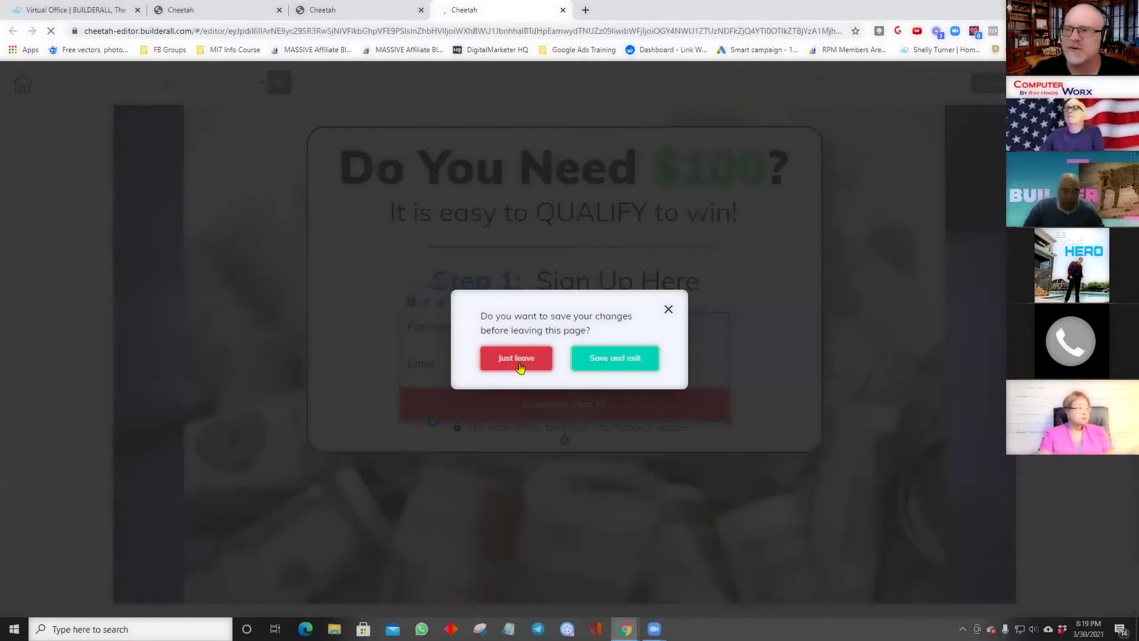